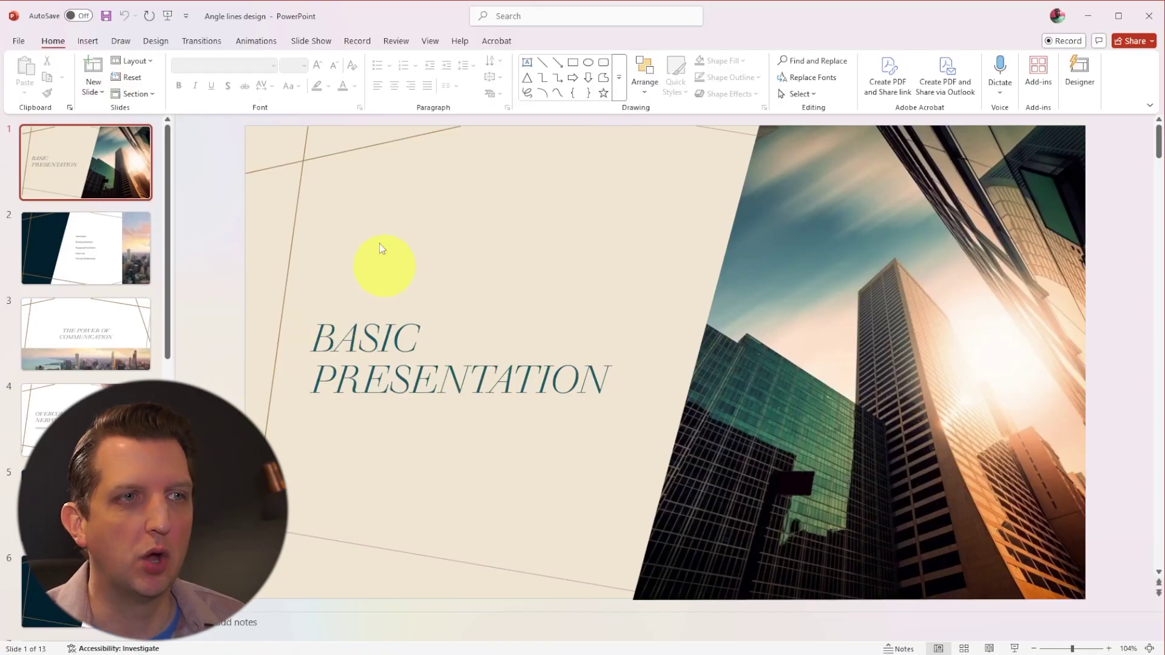
Step: From the Record tab, open Export to Video, which proposes 'BASIC' as a Full HD .mp4
scroll(248, 353, down, 2)
scroll(248, 353, down, 3)
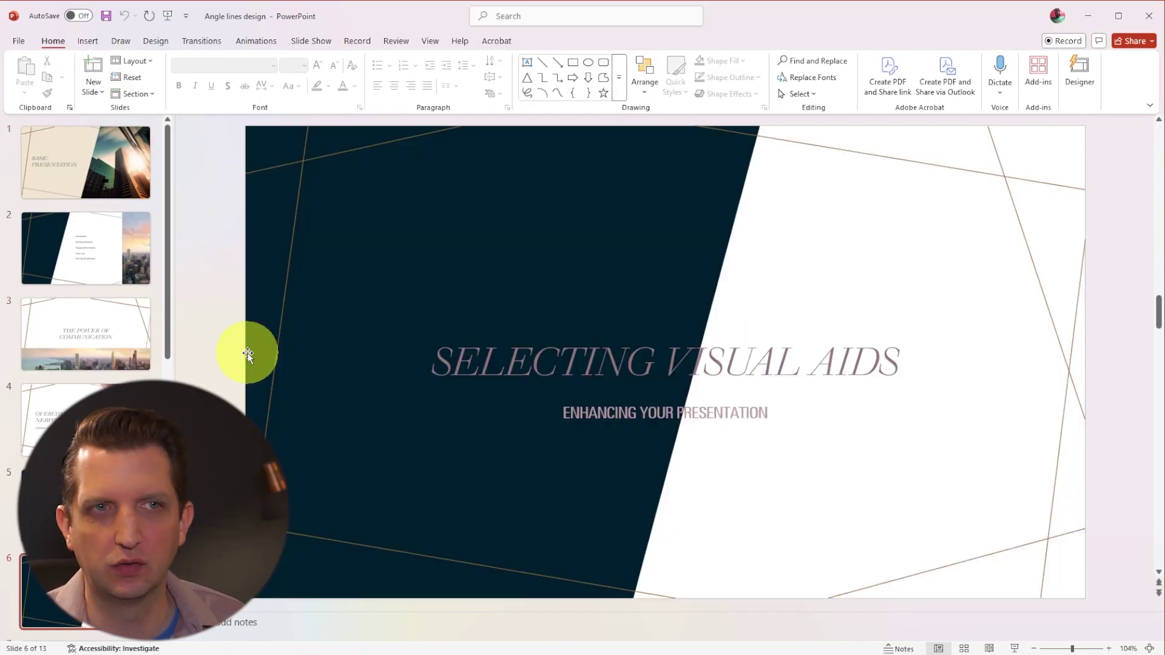
scroll(247, 353, up, 5)
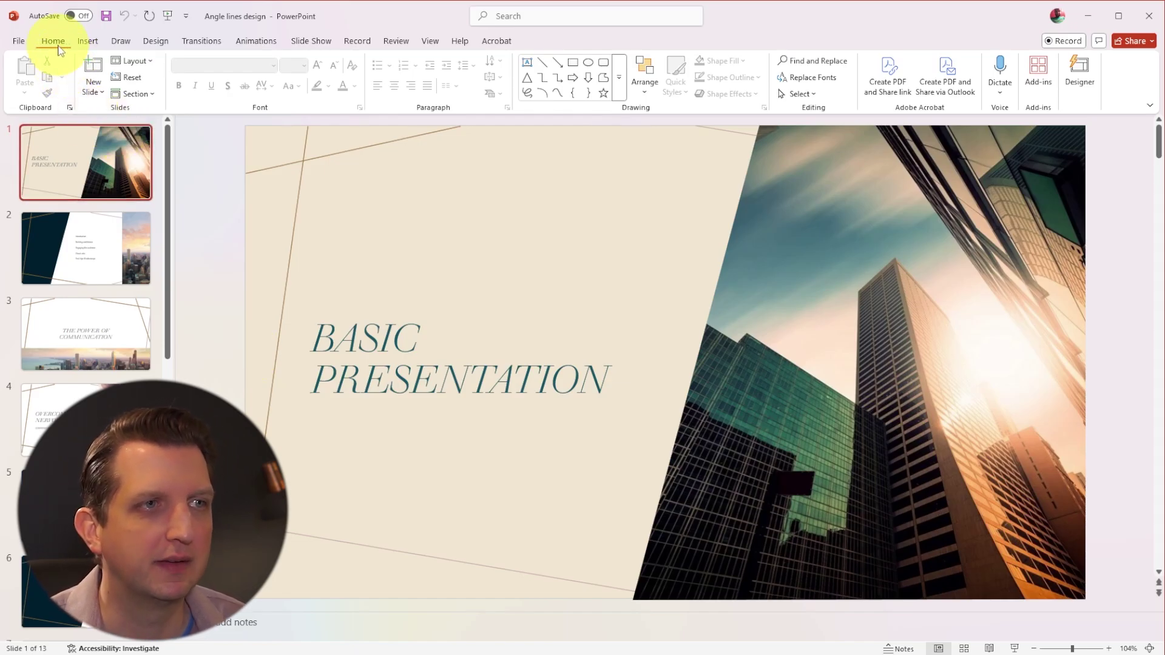
click(357, 42)
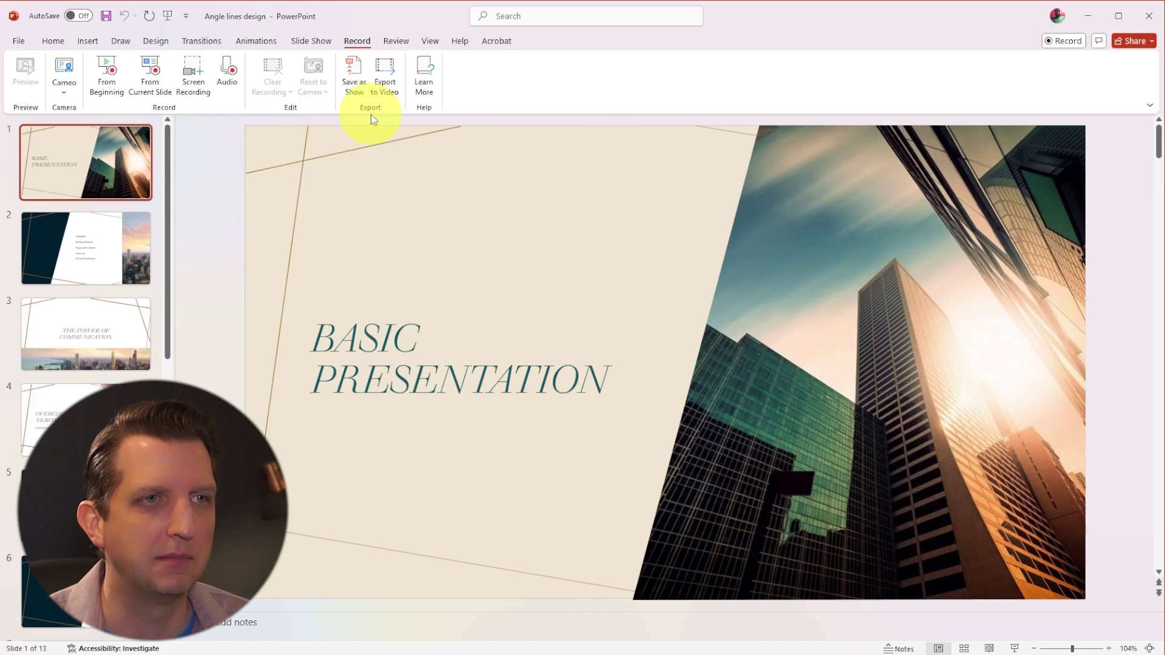
click(385, 76)
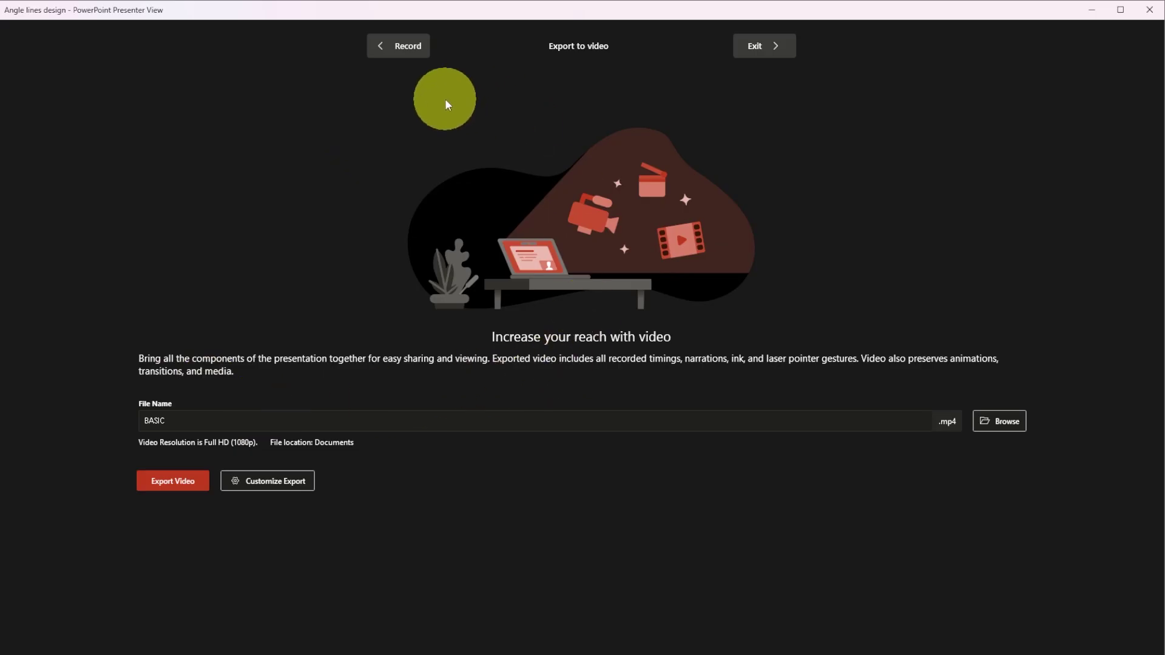
Step: Replace the video file name 'BASIC' with 'The Annual Report'
click(159, 423)
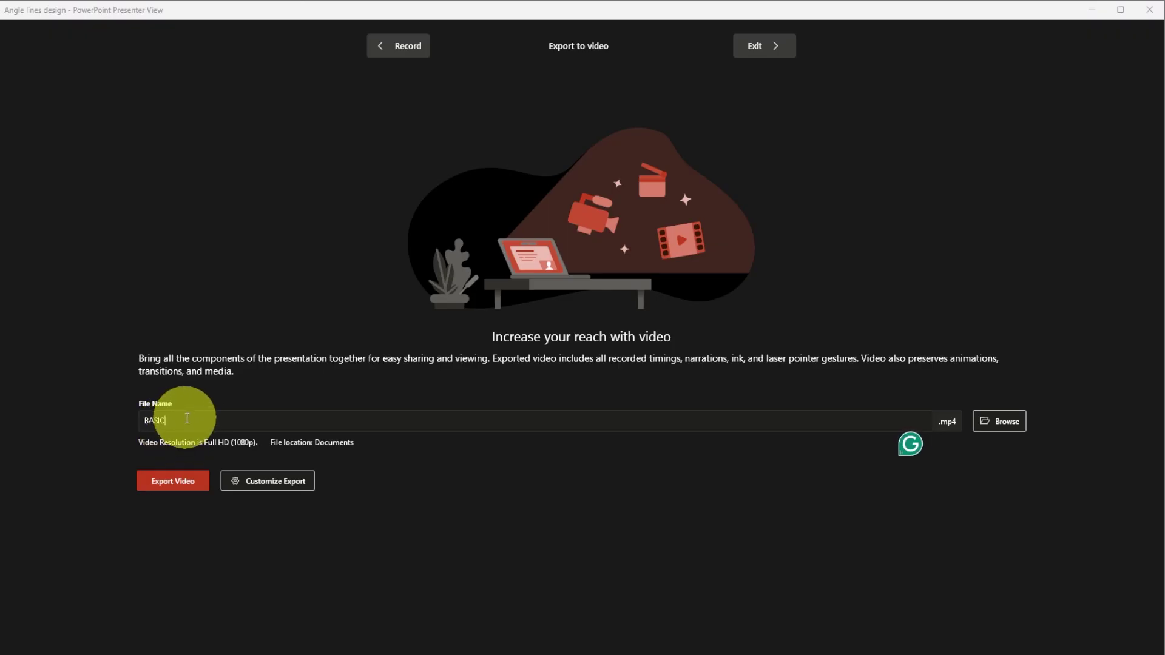
drag(187, 416, 146, 418)
text(The Annual Report)
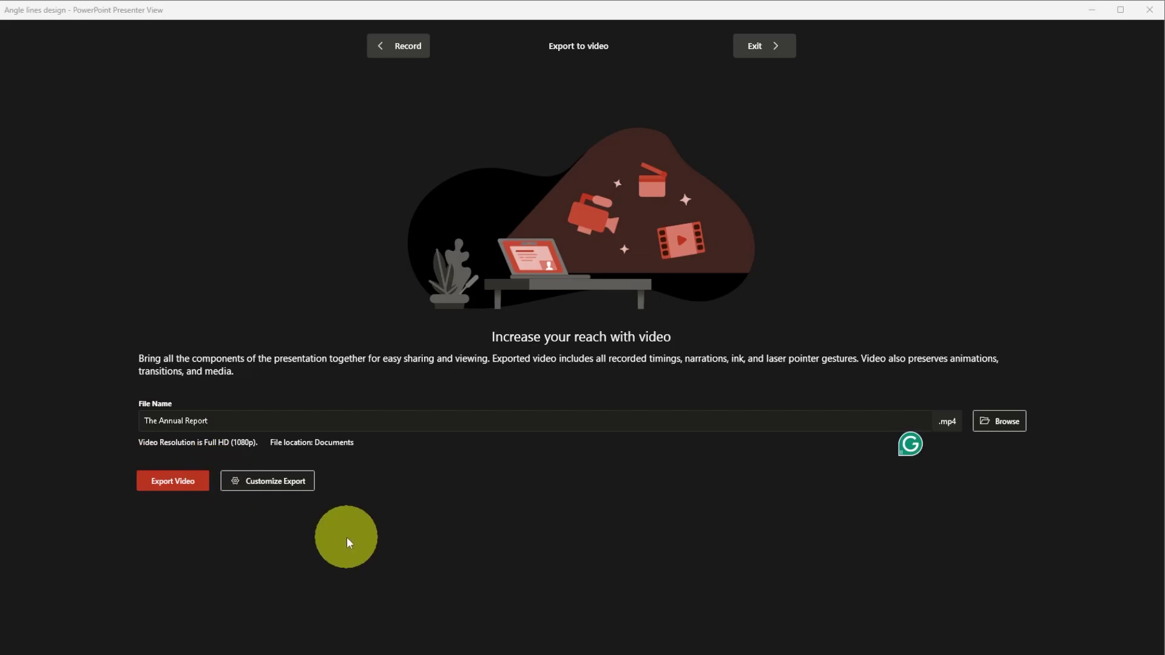
click(271, 483)
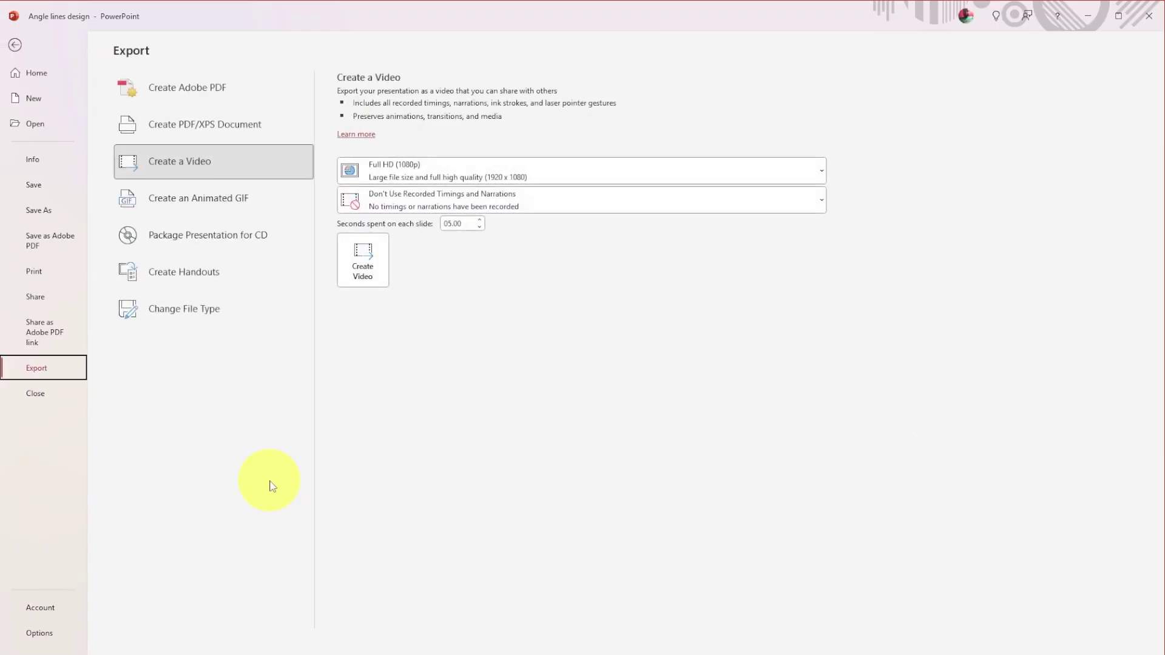
Step: Keep Full HD (1080p) quality and the timings unchanged, then create the video
click(452, 173)
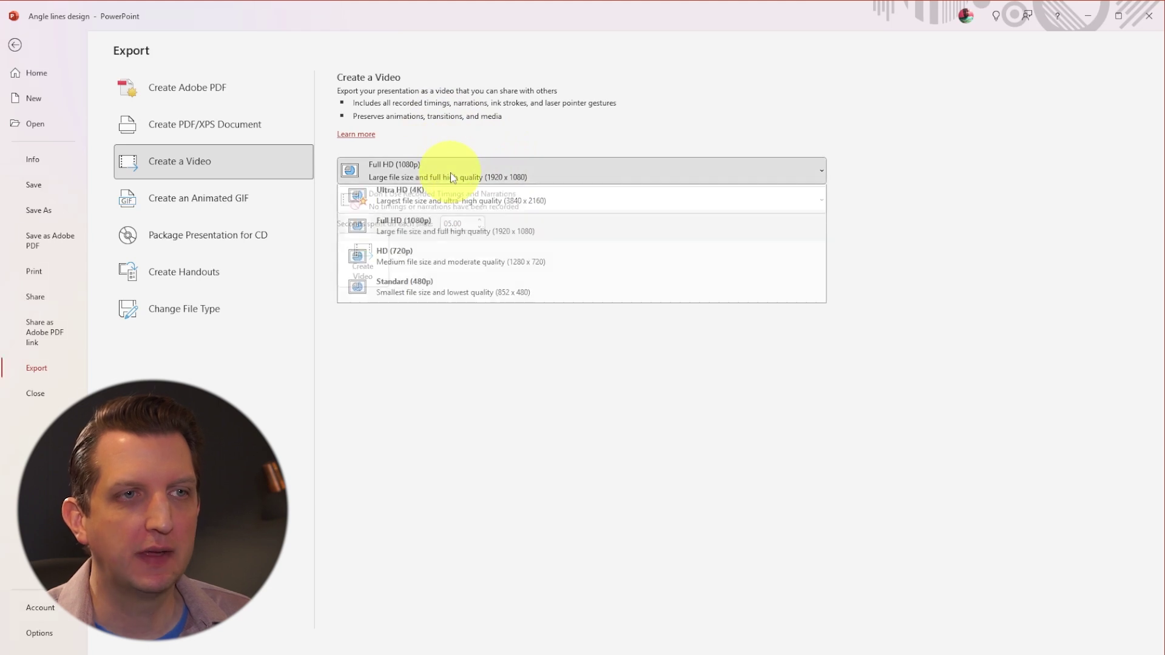
click(439, 241)
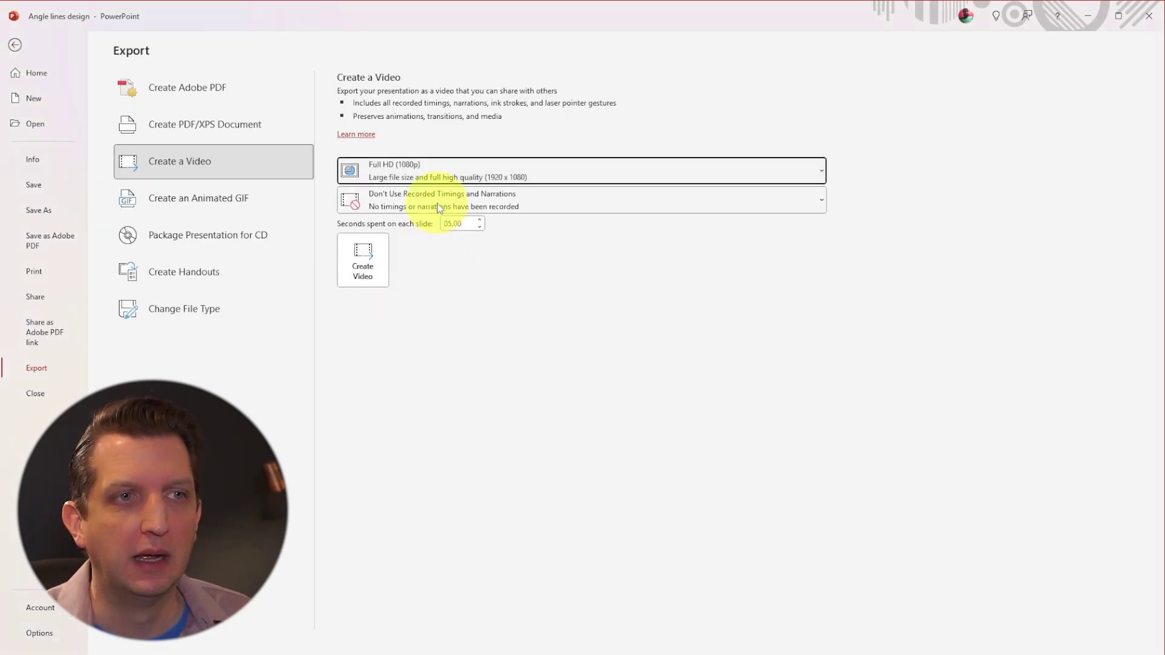
click(439, 208)
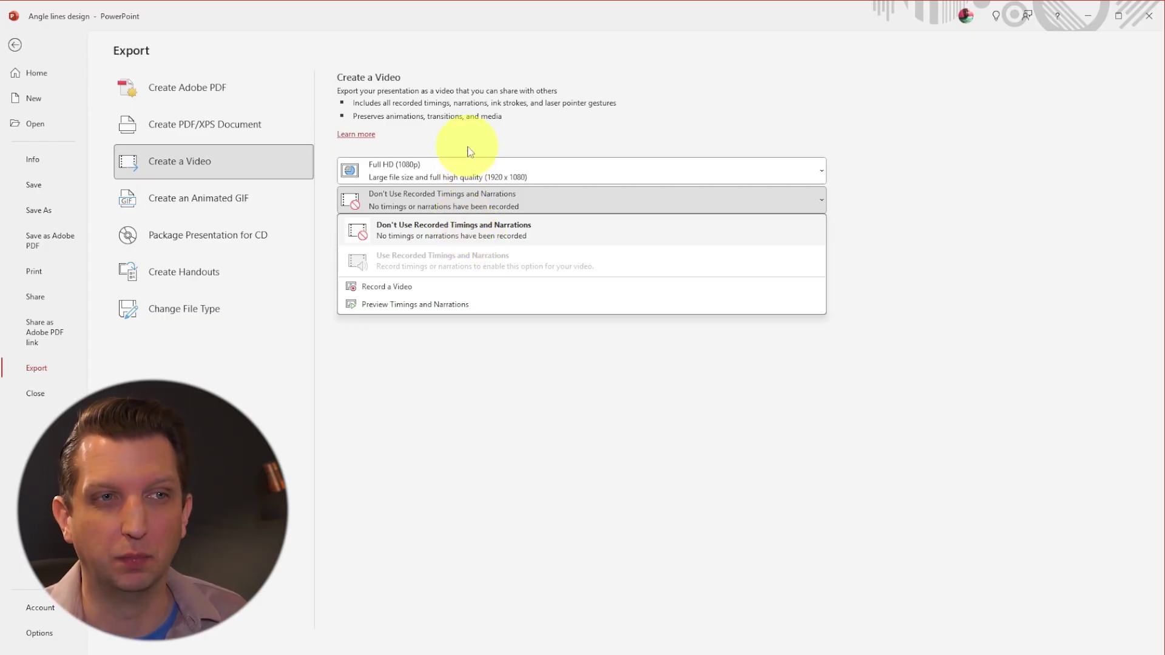
key(Escape)
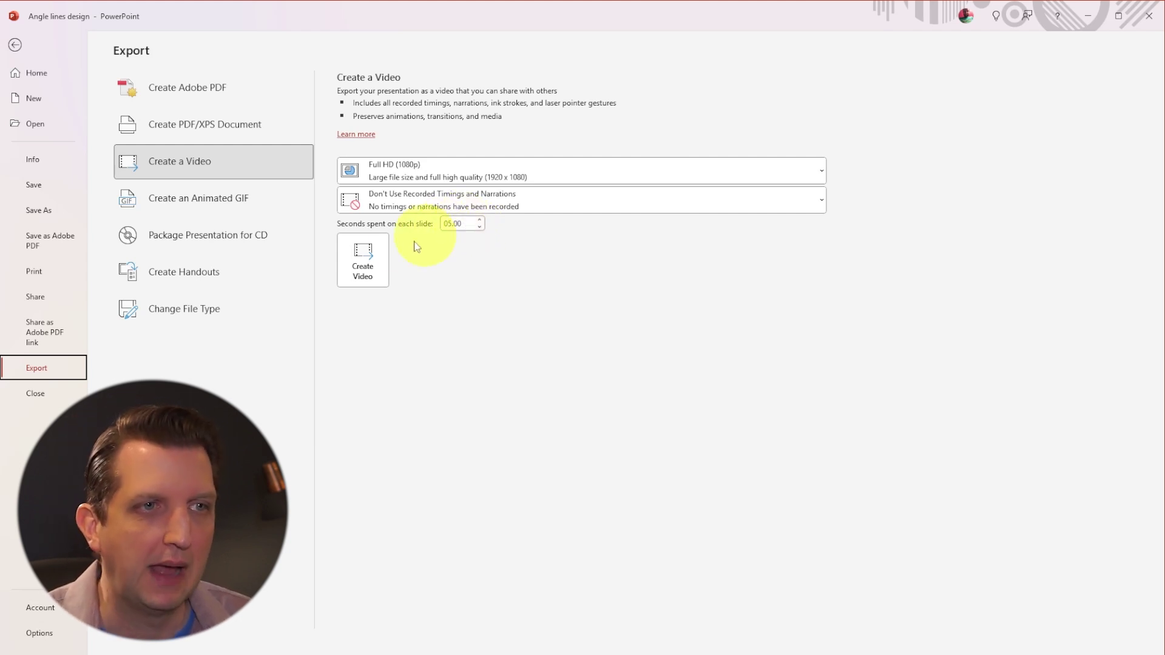
click(364, 265)
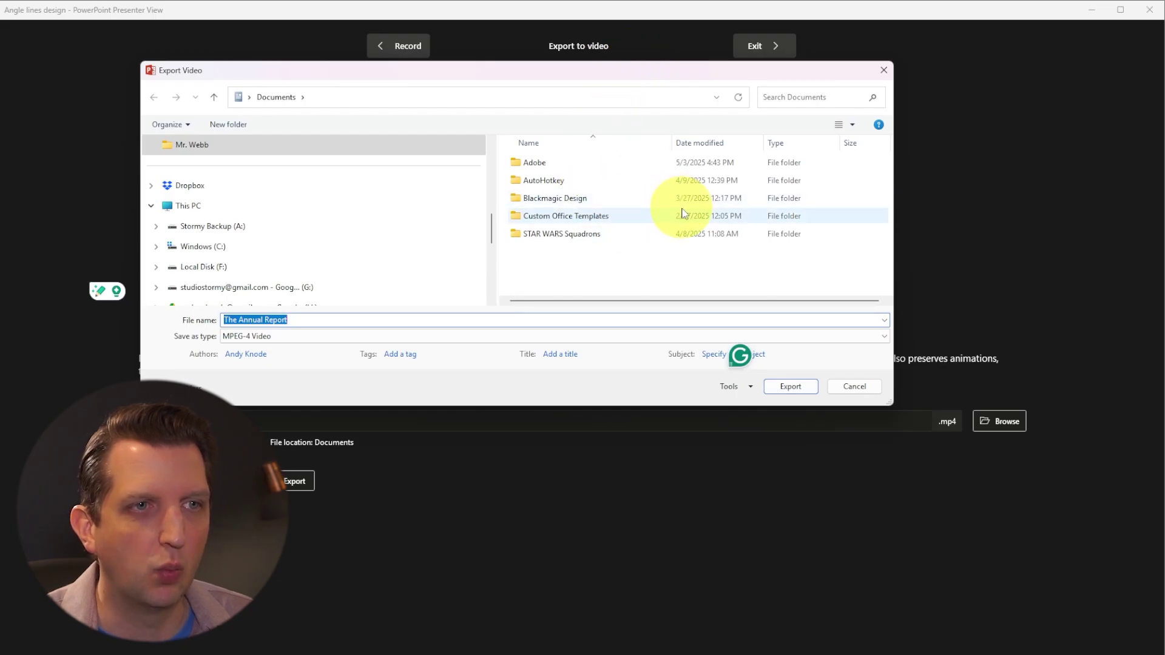
Step: Save 'The Annual Report.mp4' into the Z_Downloads folder on the Stormy Backup (A:) drive
scroll(332, 237, down, 3)
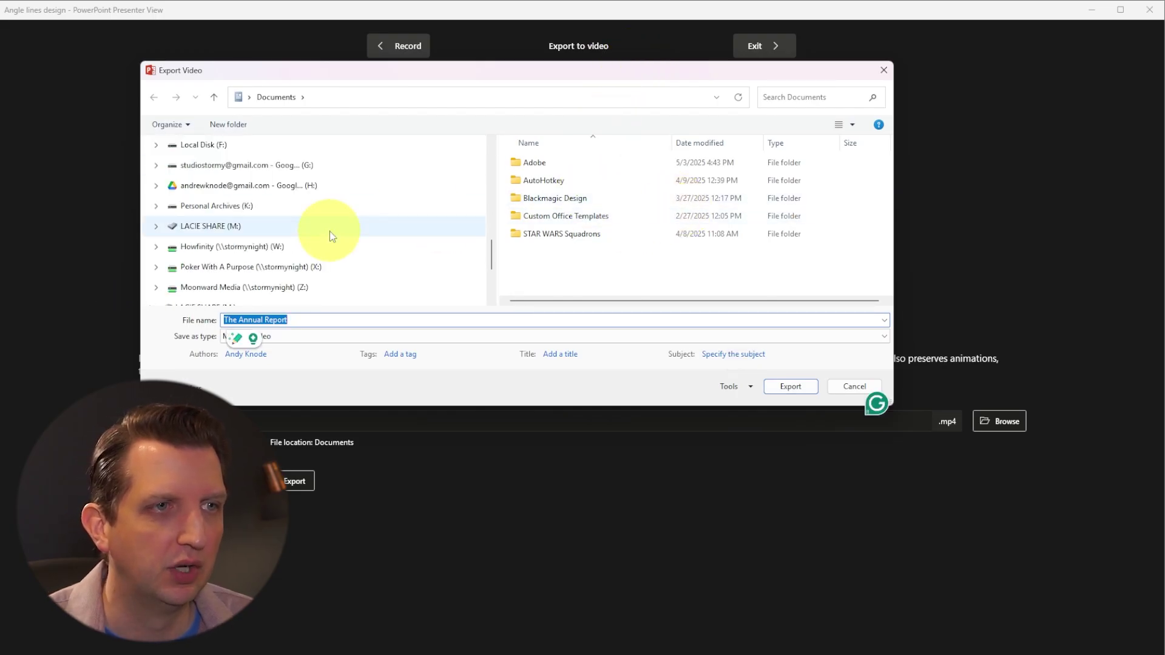
scroll(333, 234, up, 3)
click(388, 226)
scroll(647, 224, down, 6)
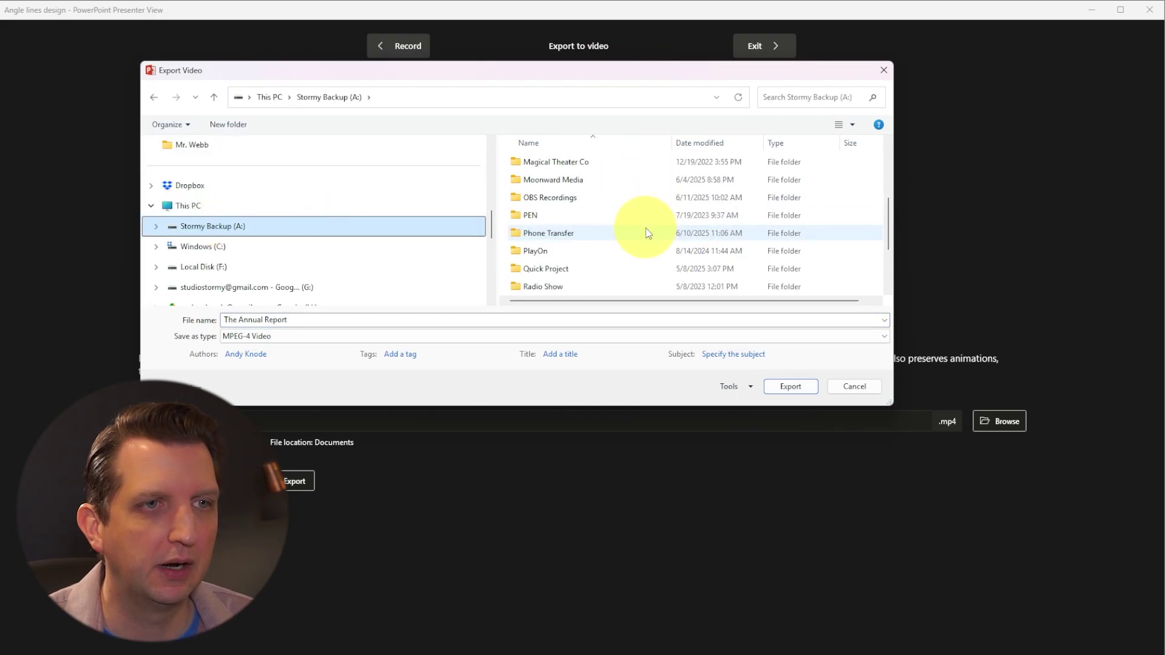
double_click(591, 283)
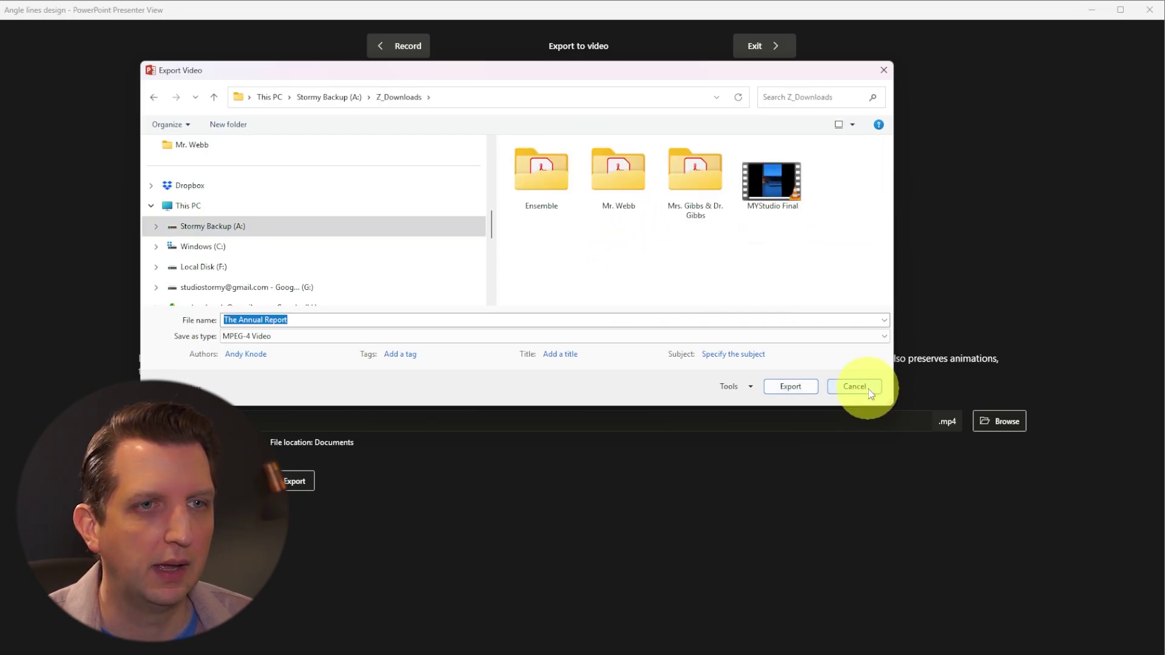
click(794, 389)
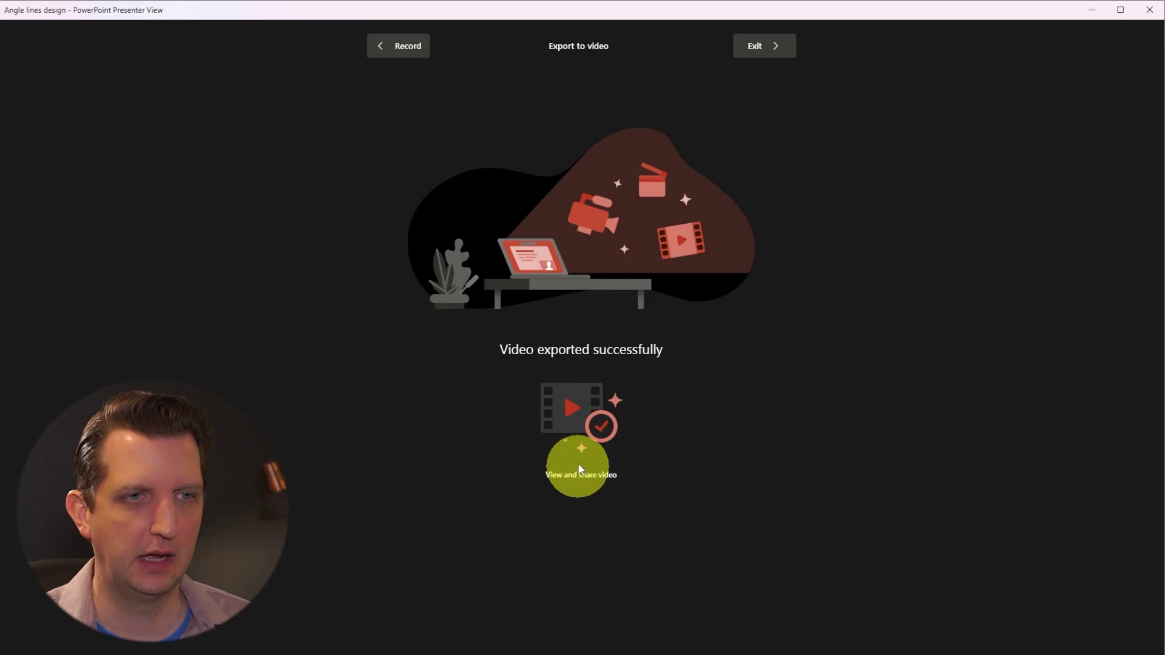
Step: Open the exported video in VLC, accepting the security warning
click(579, 475)
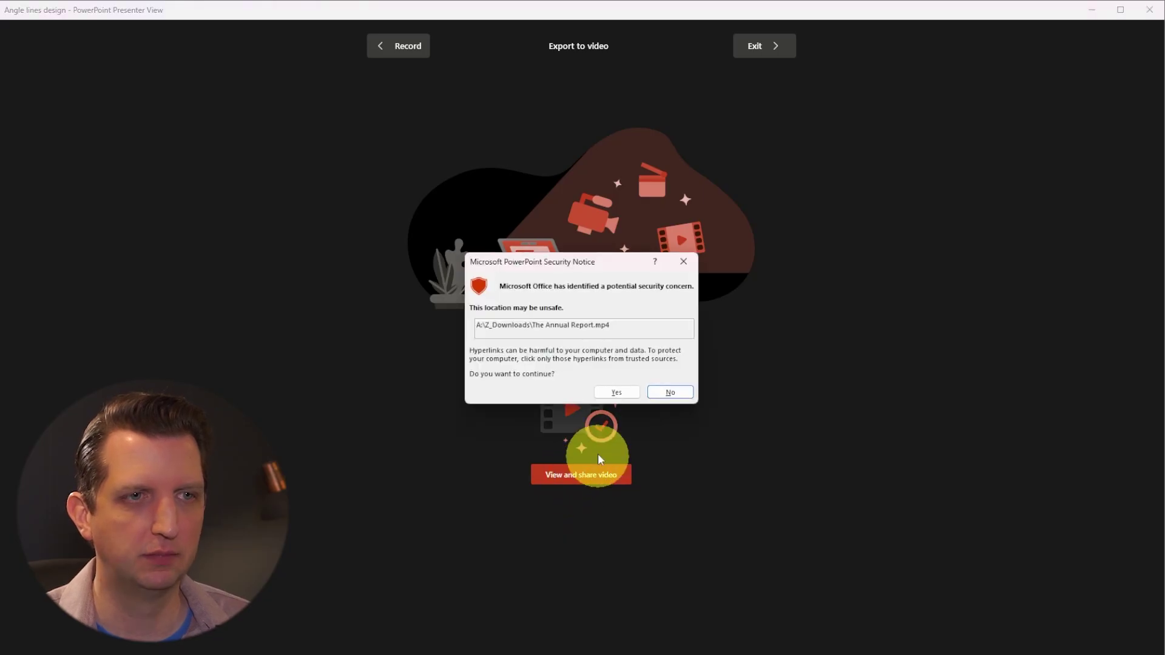
click(619, 390)
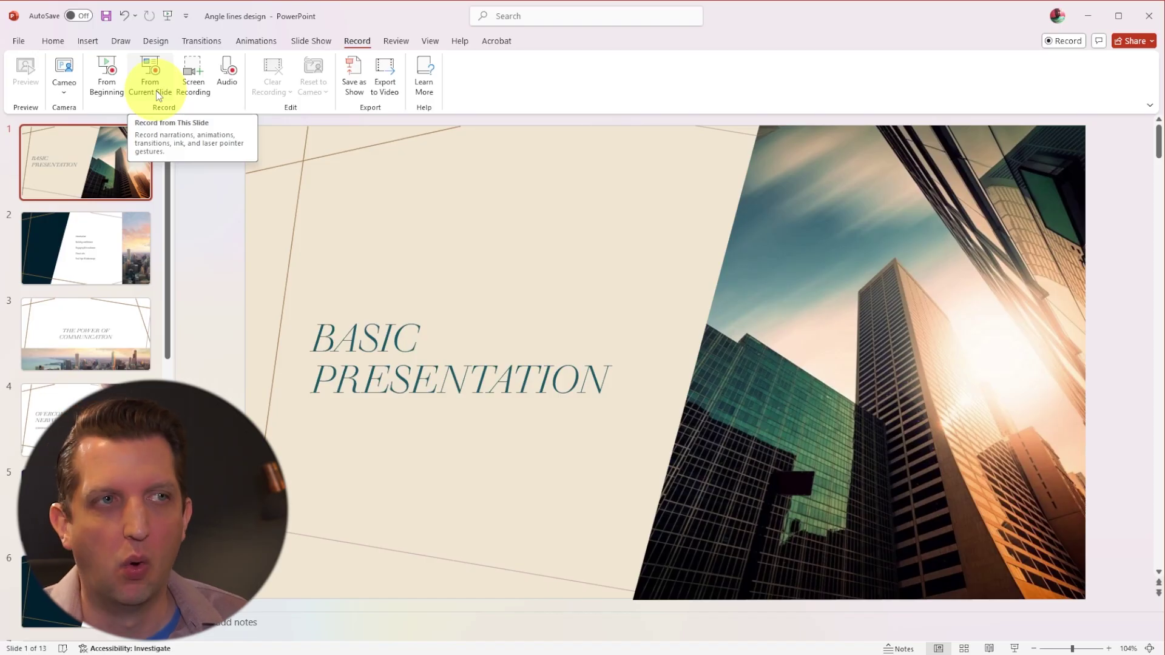
Step: Record from the beginning, circle the title in red pen, erase the ink, and start recording
click(108, 92)
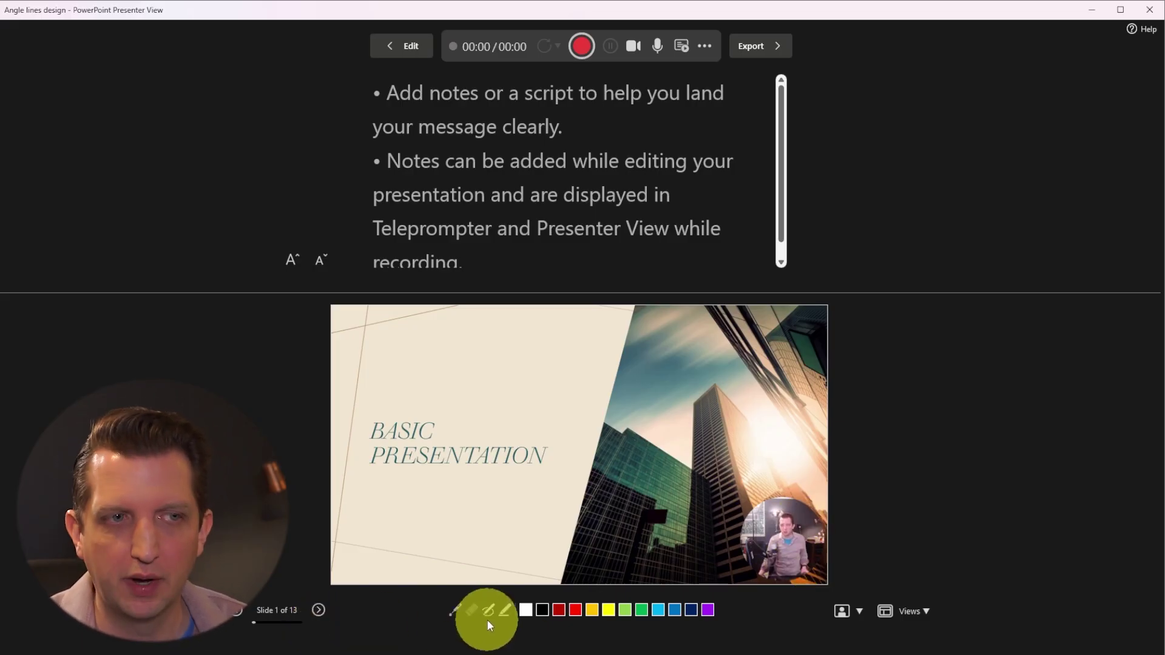
click(506, 610)
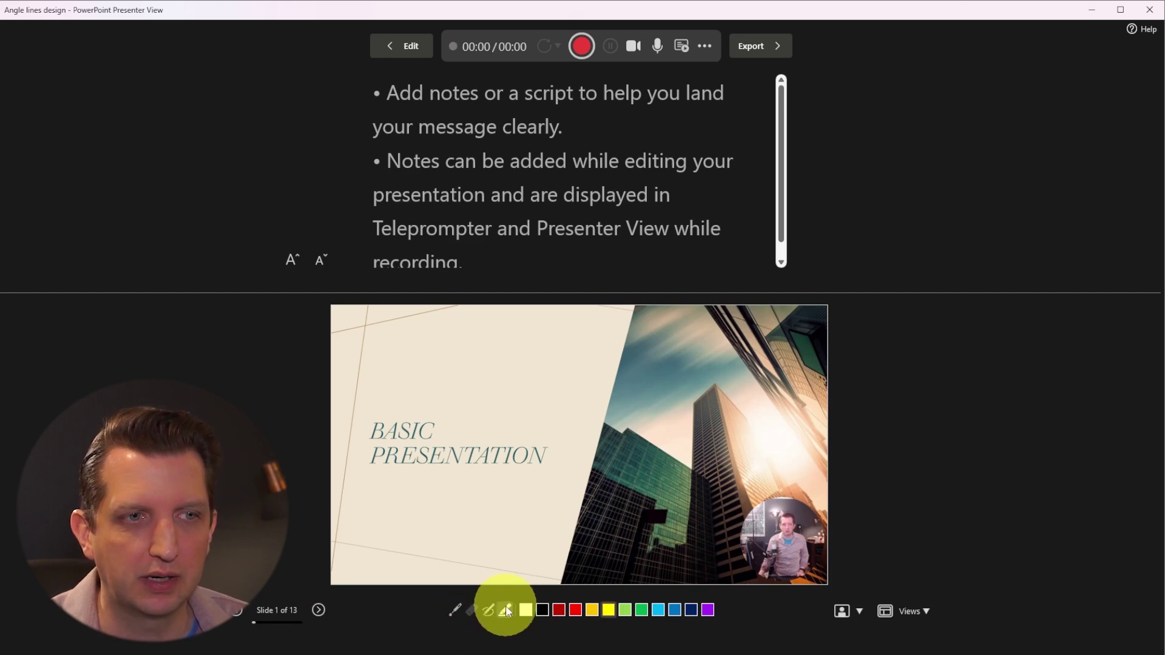
click(575, 610)
mouse_move(409, 401)
mouse_down()
mouse_move(346, 442)
mouse_move(494, 380)
mouse_move(410, 400)
mouse_up()
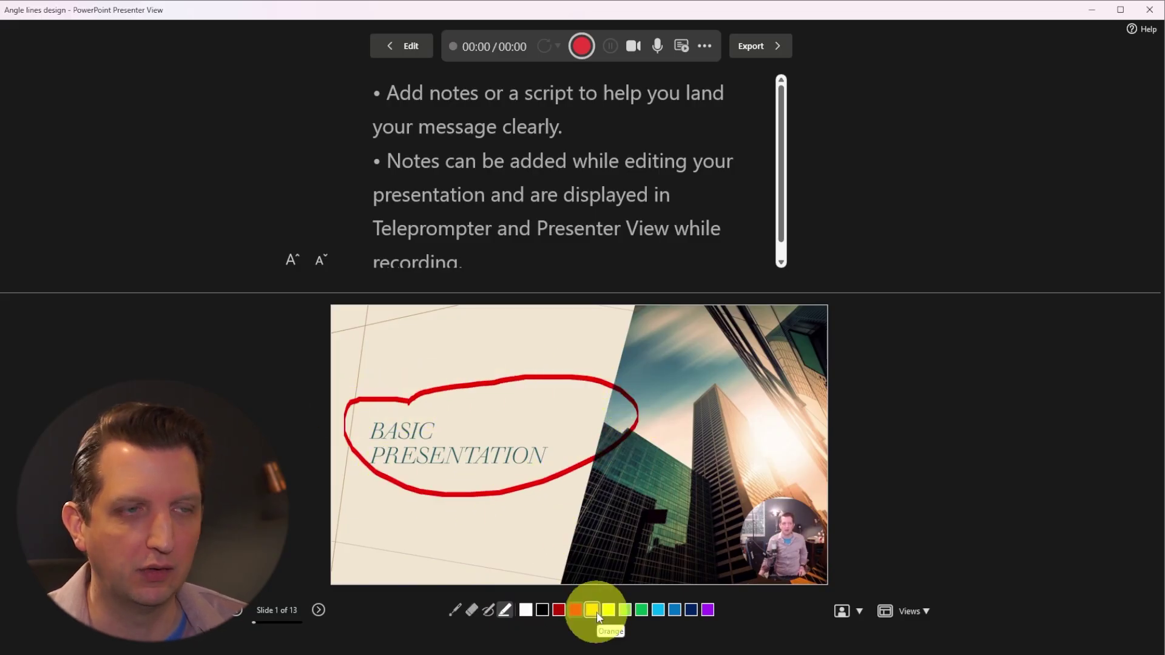
key(e)
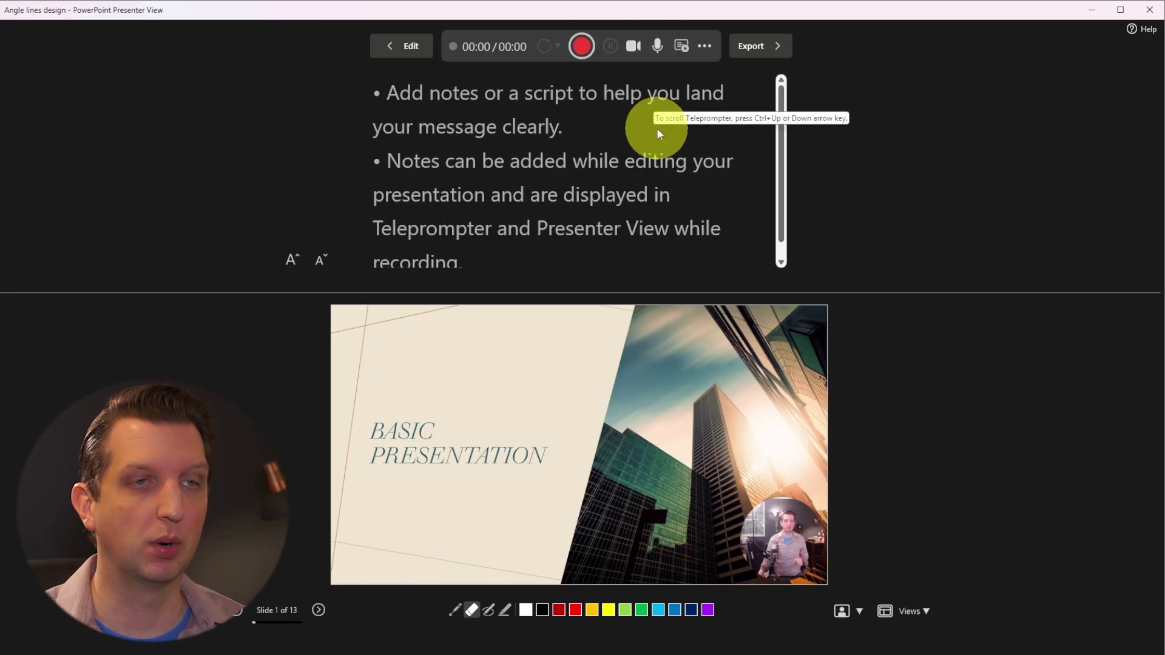
click(580, 49)
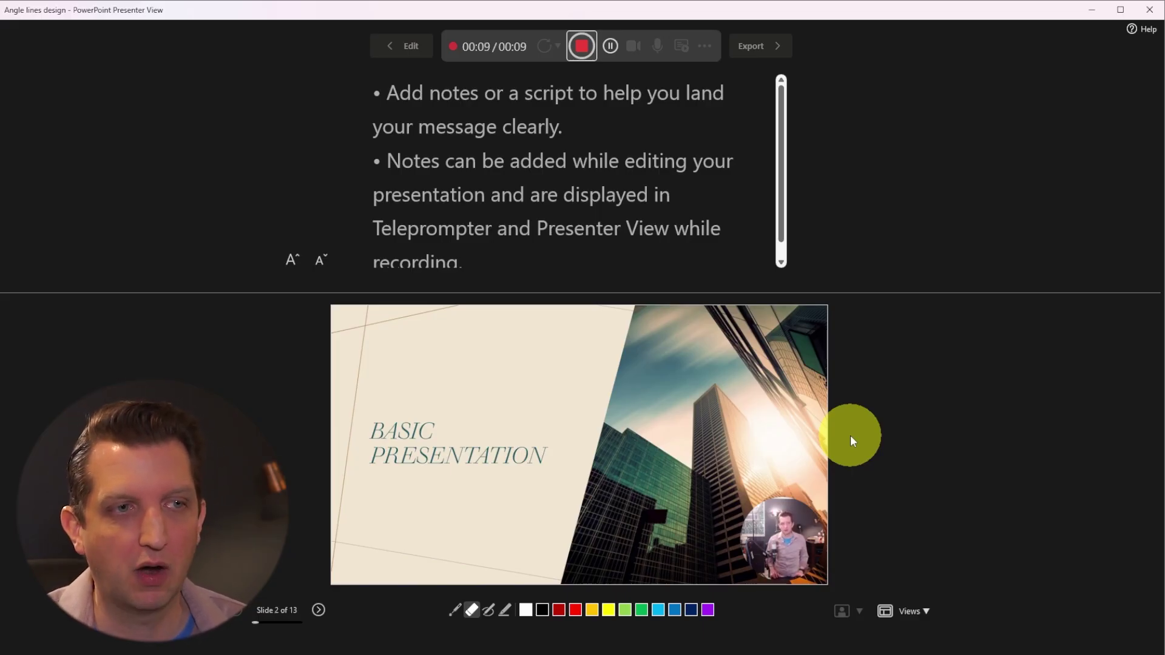
Step: Narrate through the agenda to 'The Power of Communication' slide, then stop recording
key(Right)
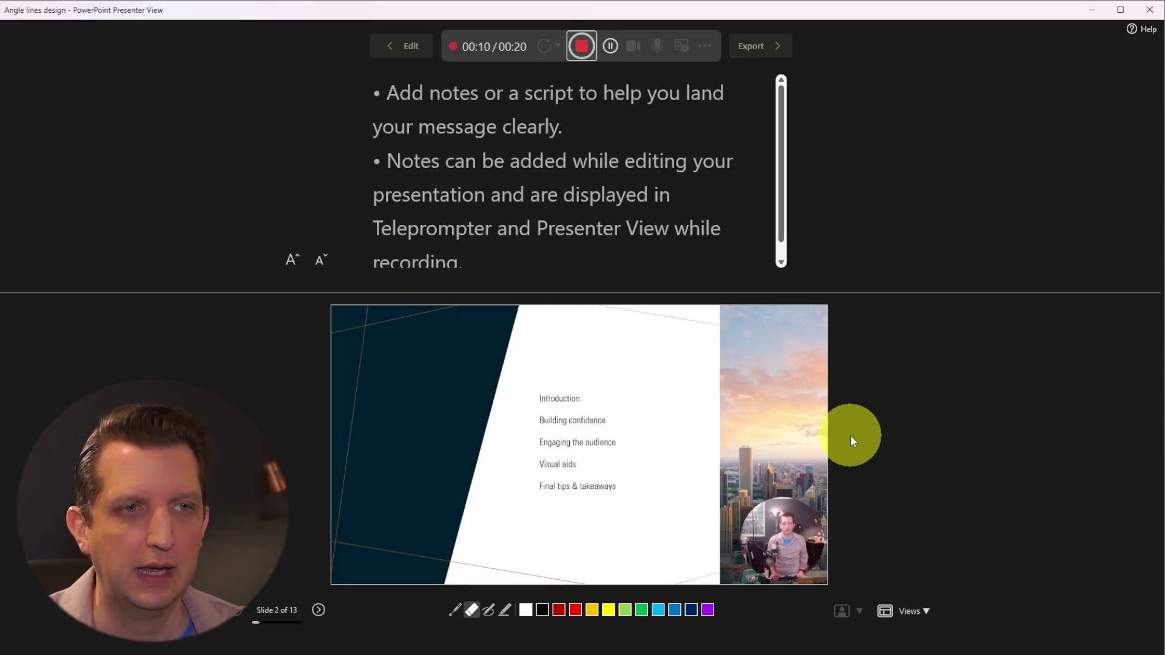
key(Right)
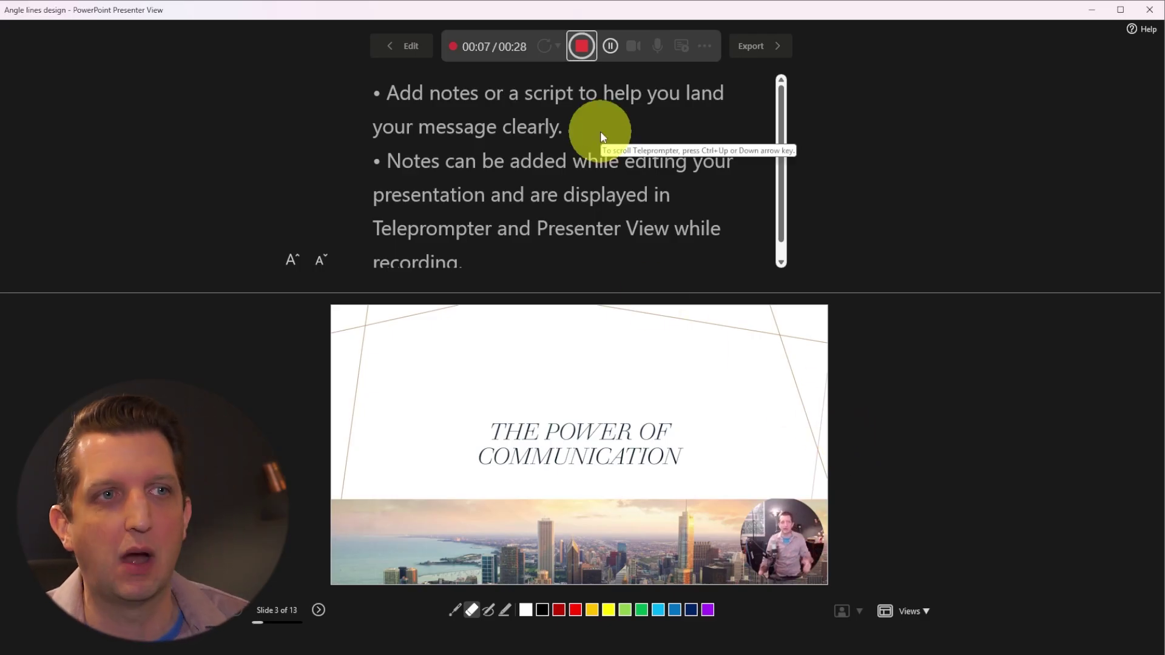
click(582, 47)
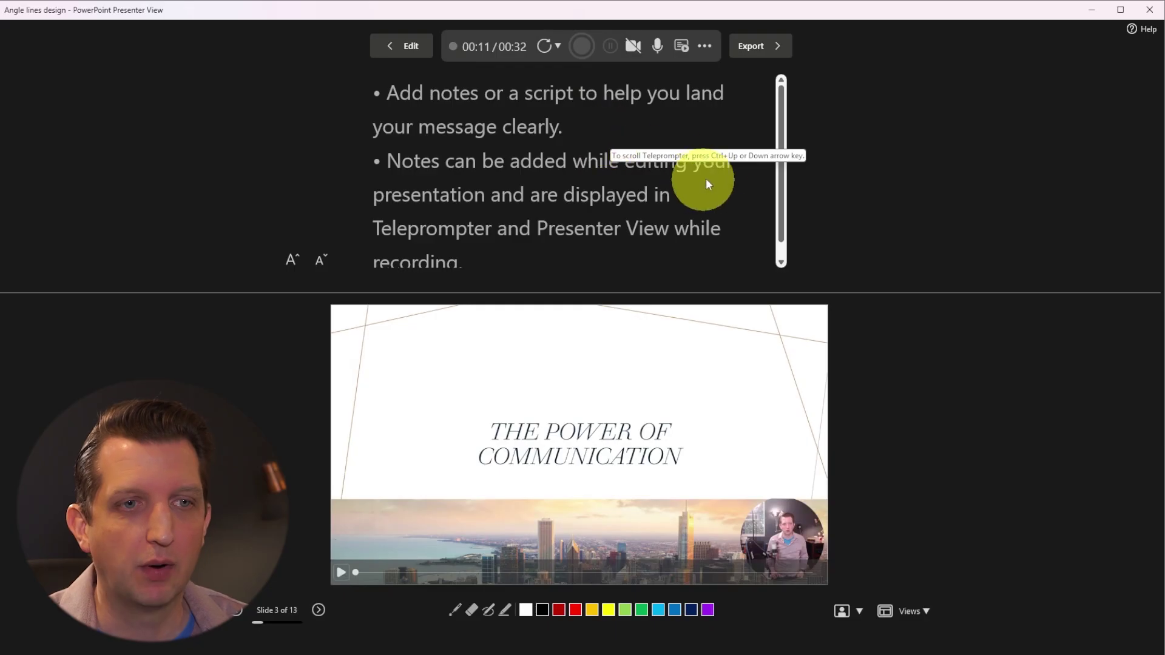
Step: Preview slide 3's recording, then go back and replay slide 2's narration
click(341, 574)
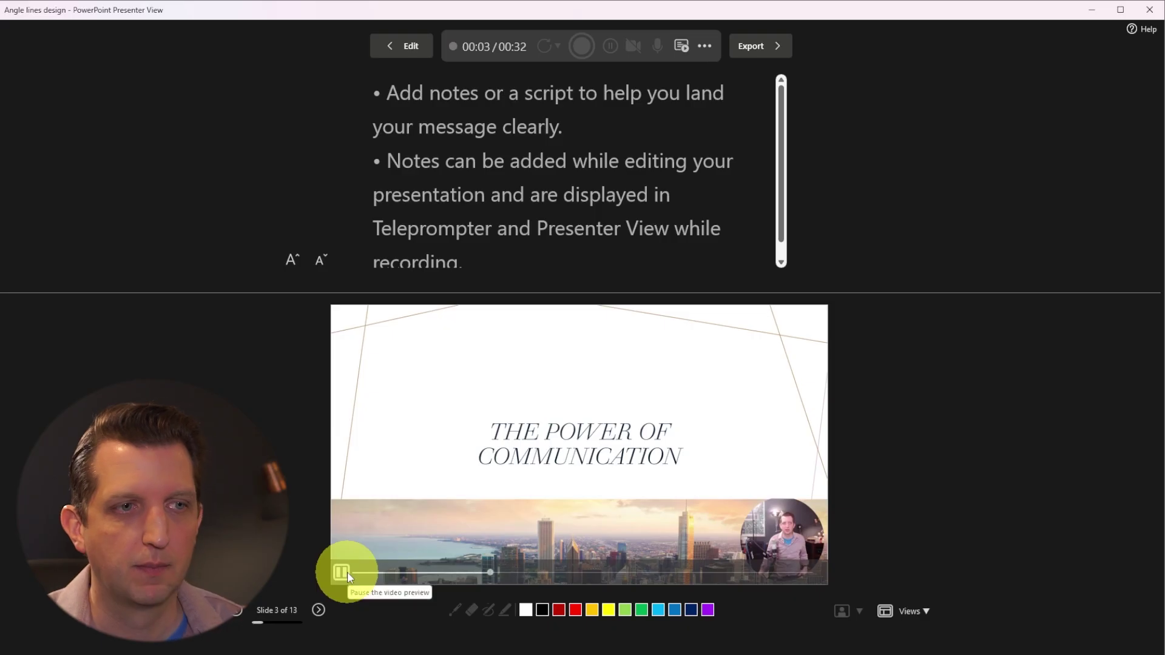
click(341, 573)
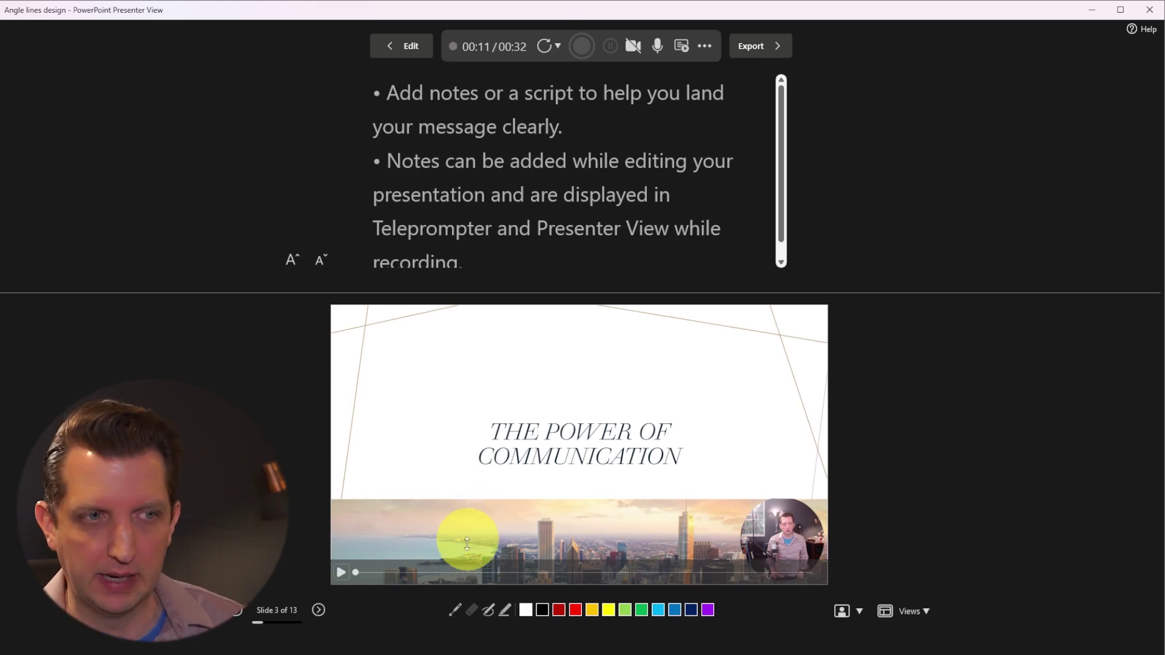
click(235, 612)
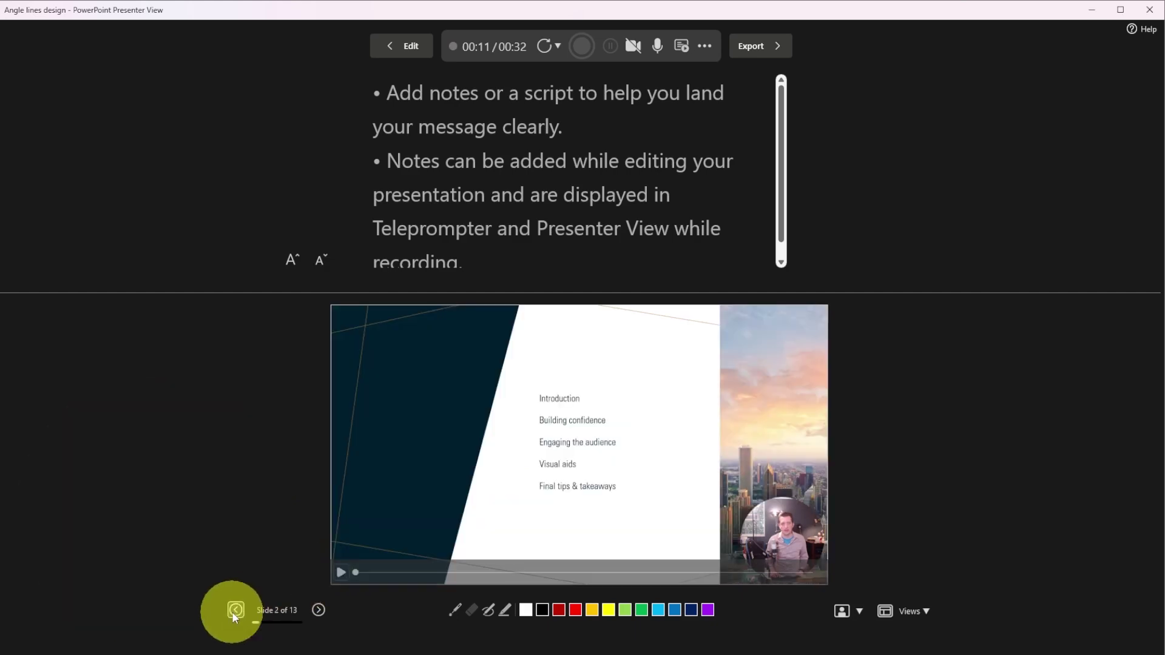
click(342, 573)
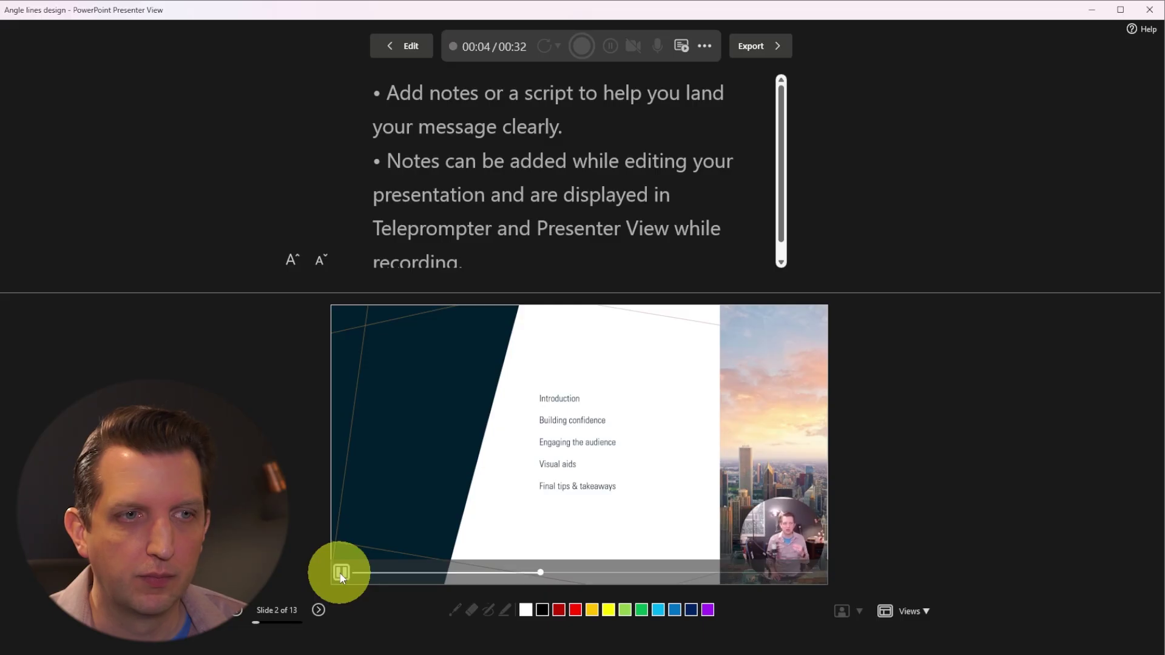
click(341, 572)
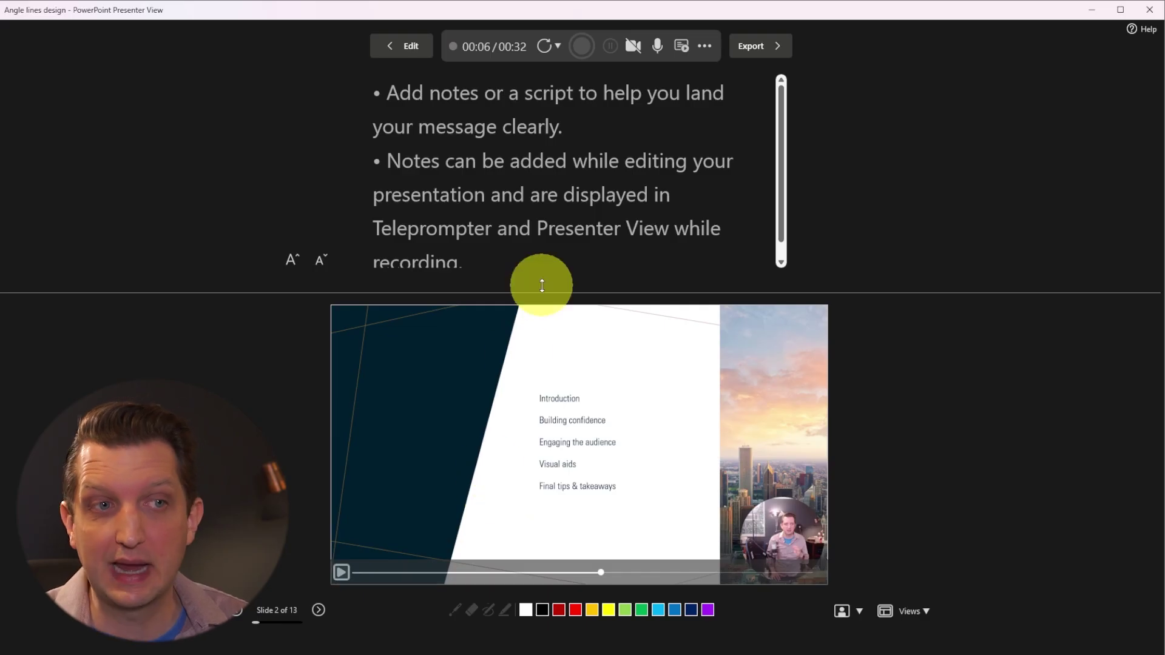
Step: Return to slide 3 and replay its narration, pausing at 00:04
click(319, 610)
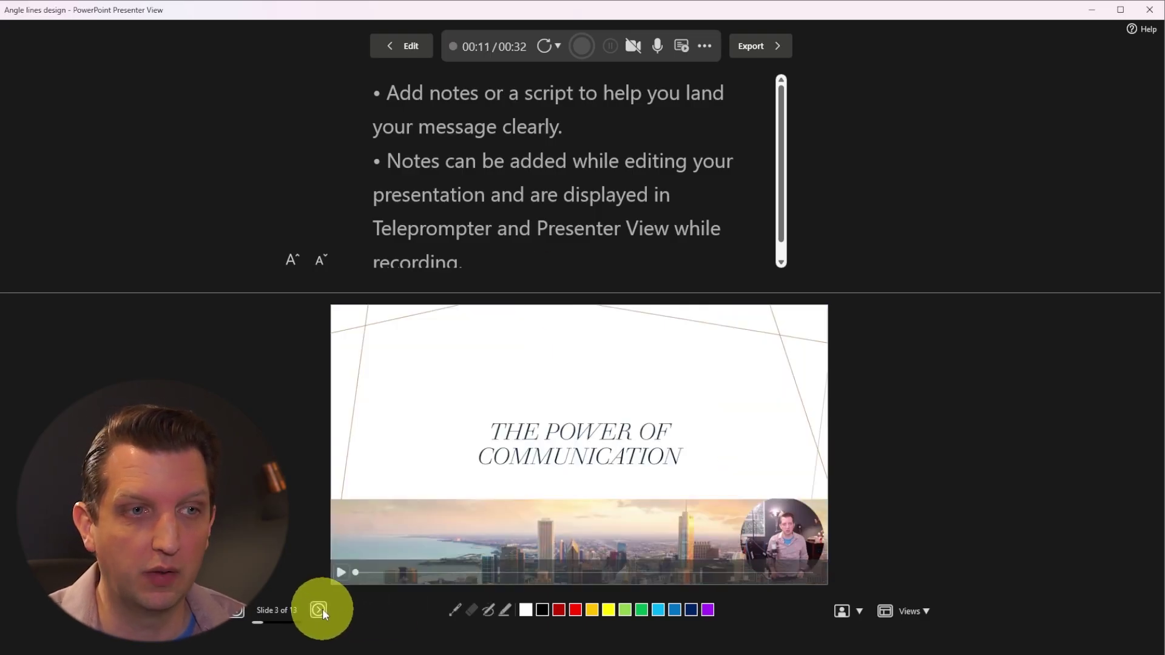
click(342, 573)
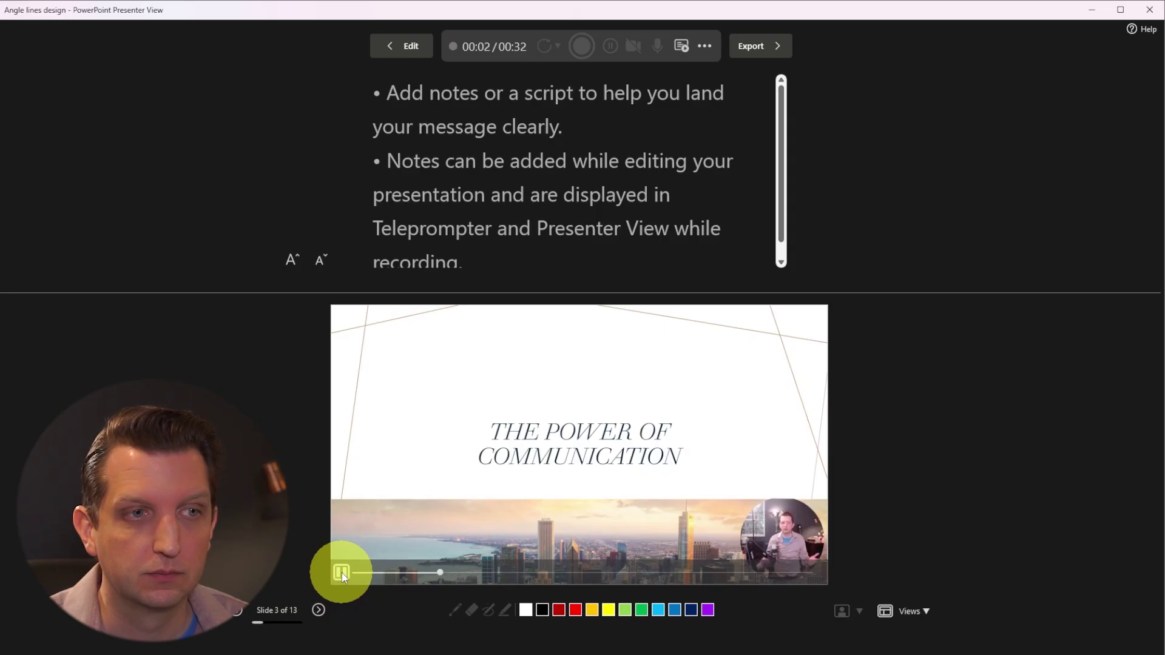
click(341, 572)
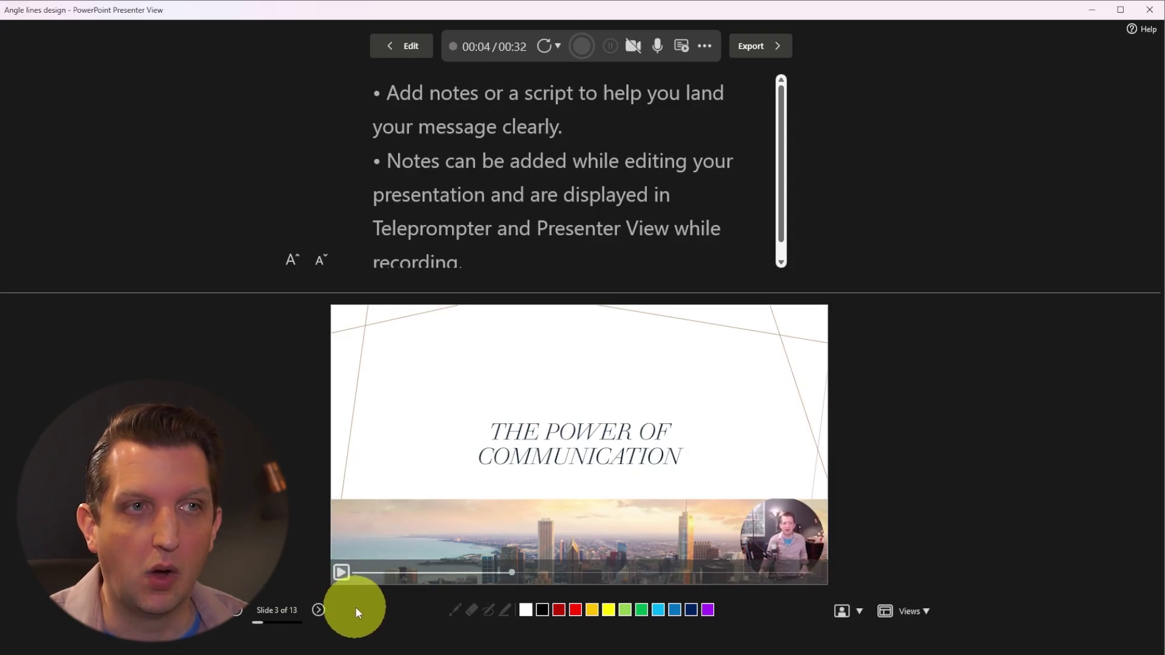
click(555, 46)
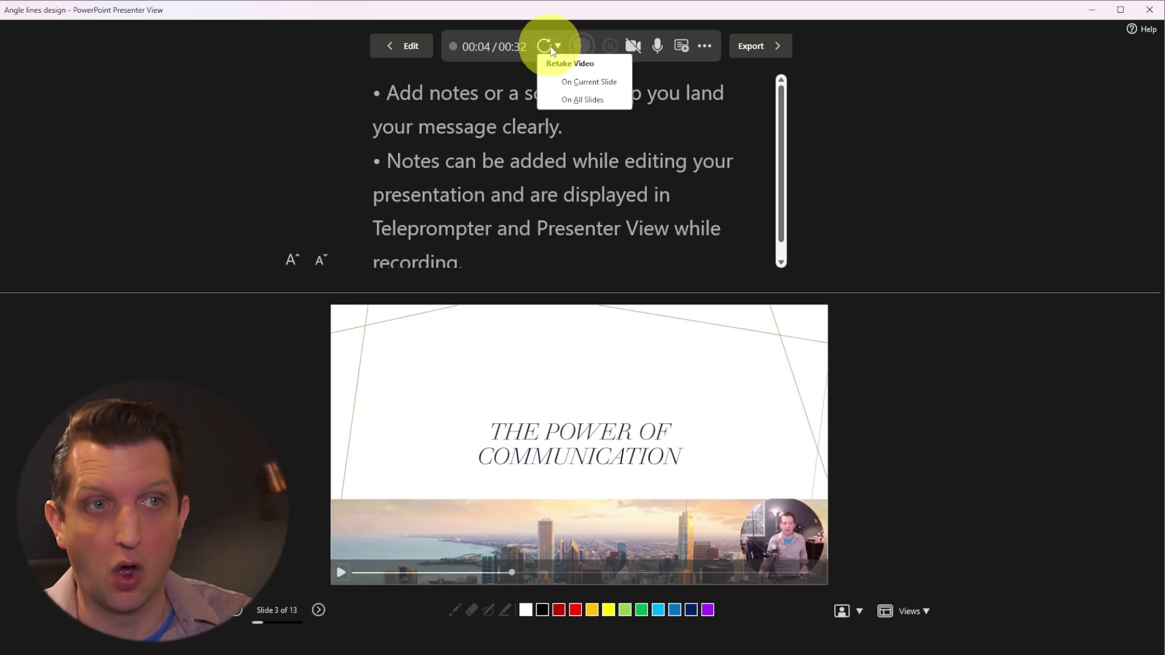
Step: Retake the narration for slide 3 only with On Current Slide, then stop
click(568, 80)
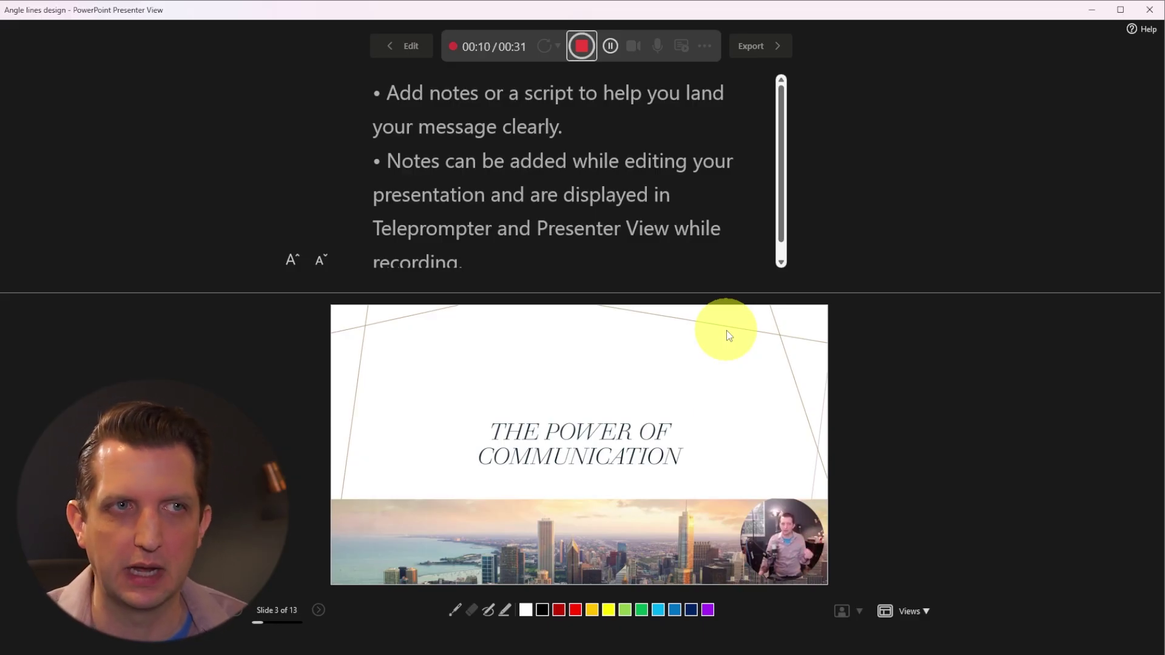
click(582, 45)
Step: Review the new slide 3 take, then replay the slide 2 and slide 1 recordings
click(341, 571)
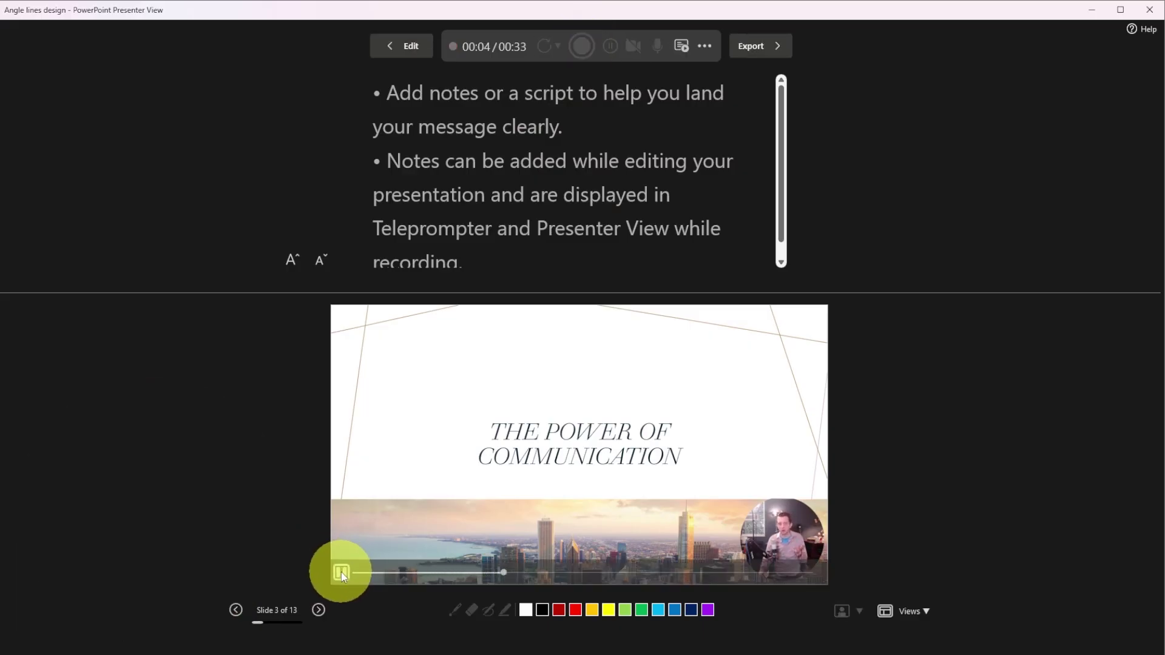
click(341, 572)
click(237, 611)
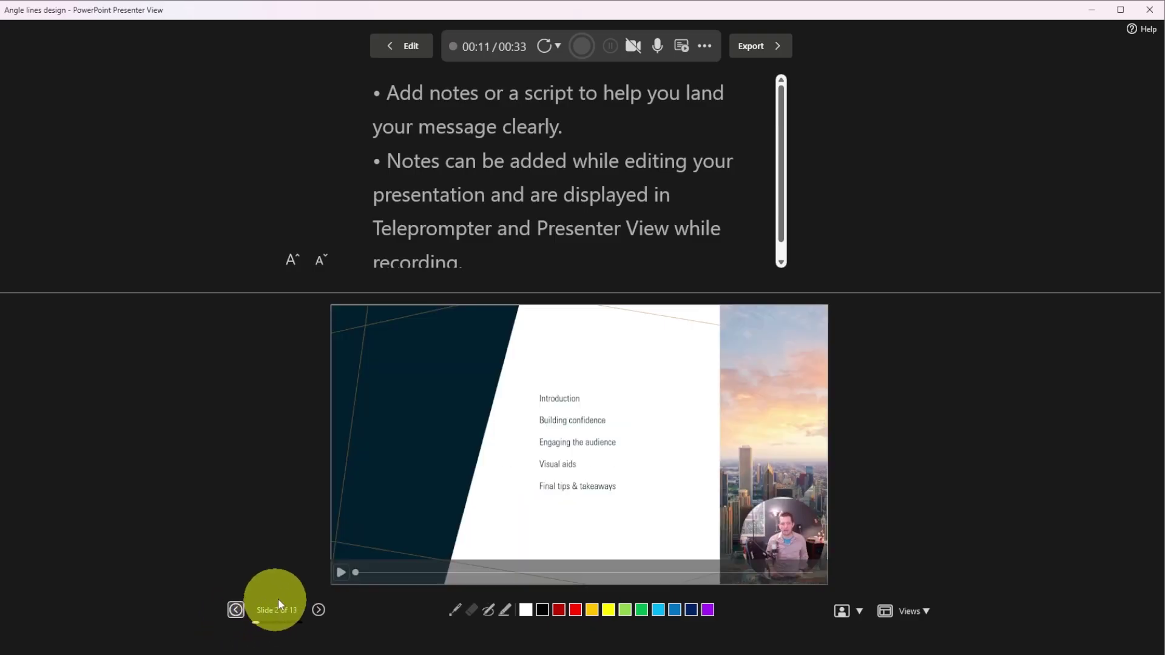
click(343, 572)
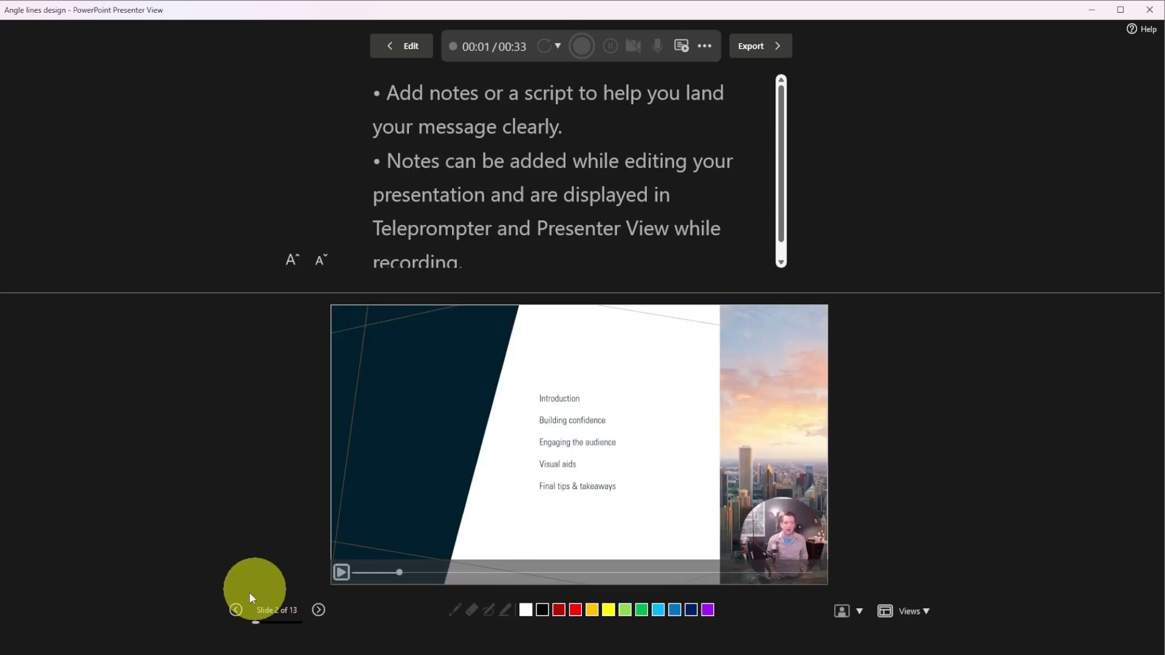
click(236, 611)
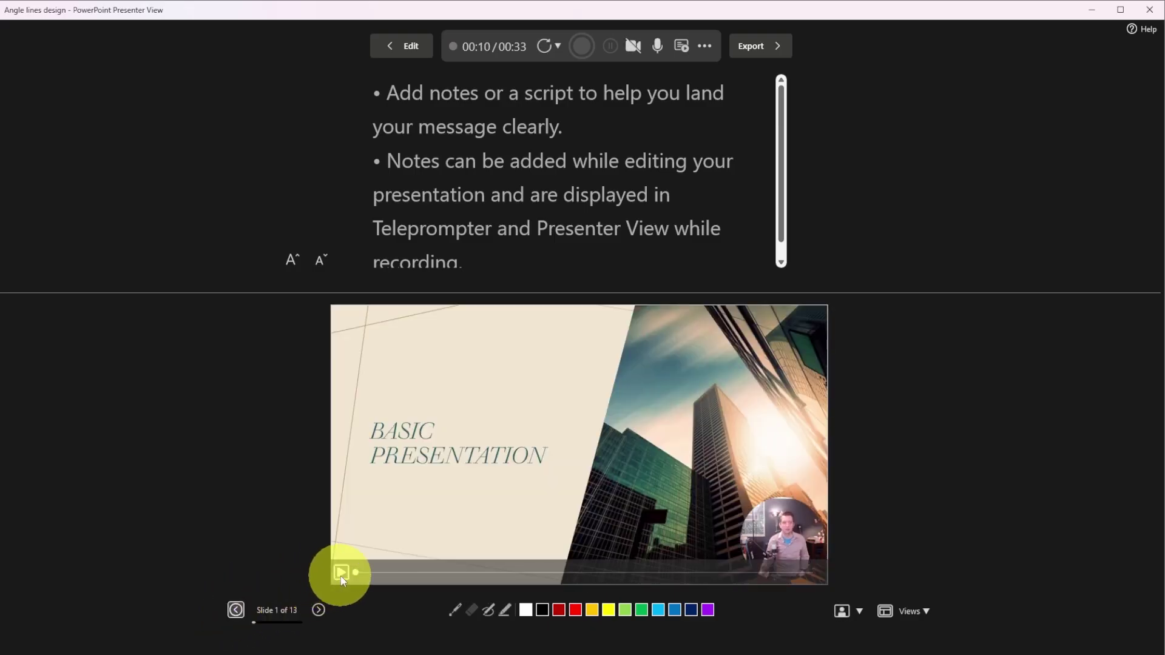
click(341, 573)
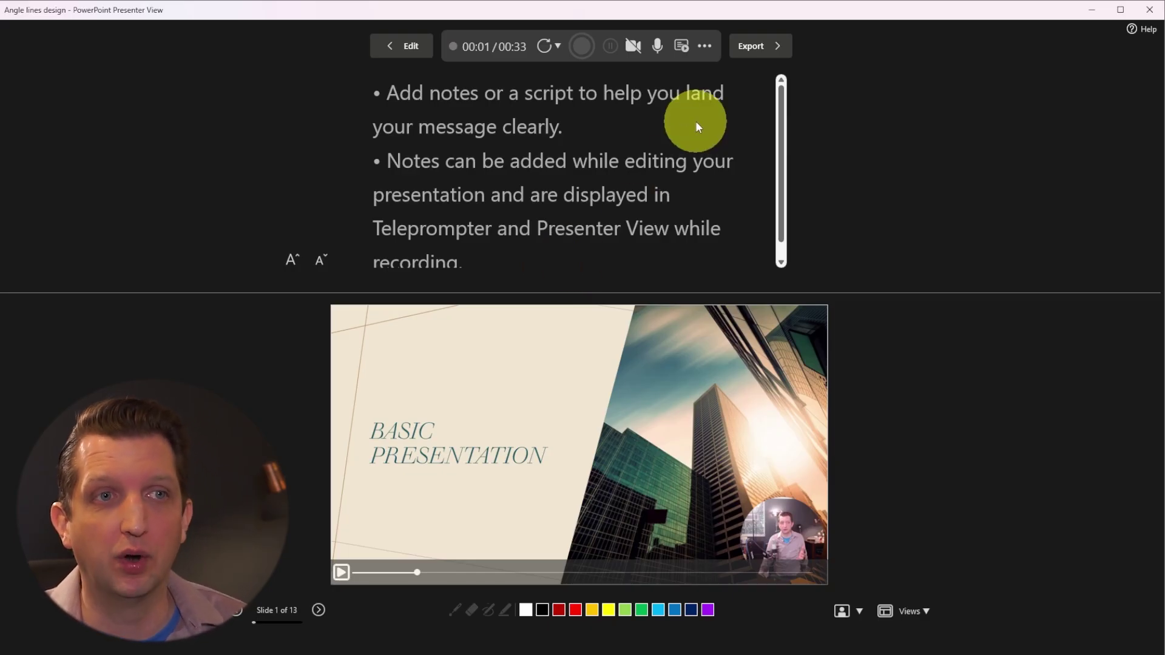
Step: Set up a renamed Full HD video export that uses the recorded timings and narrations
click(760, 46)
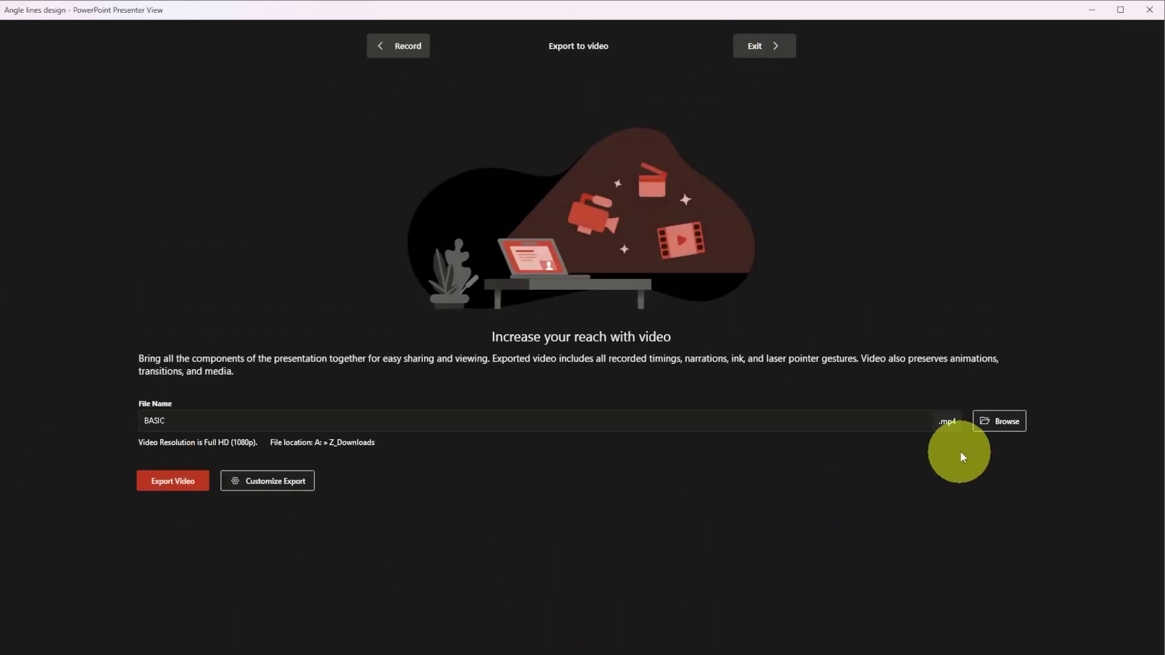
key(ctrl+a)
text(Report with audio Video)
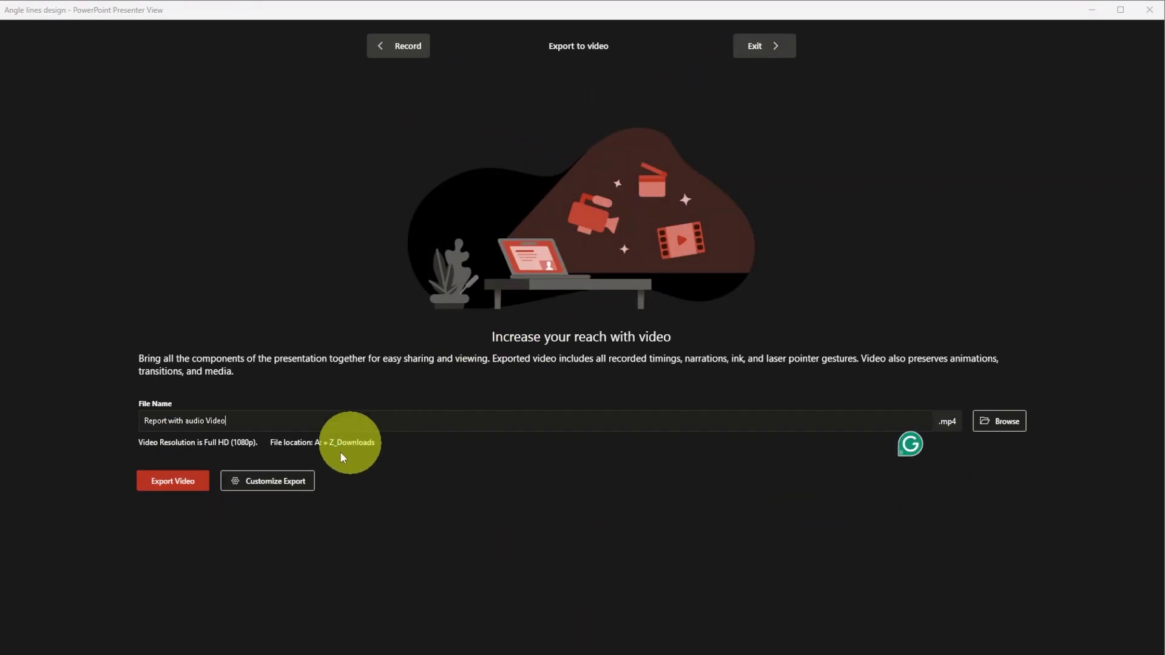
click(271, 485)
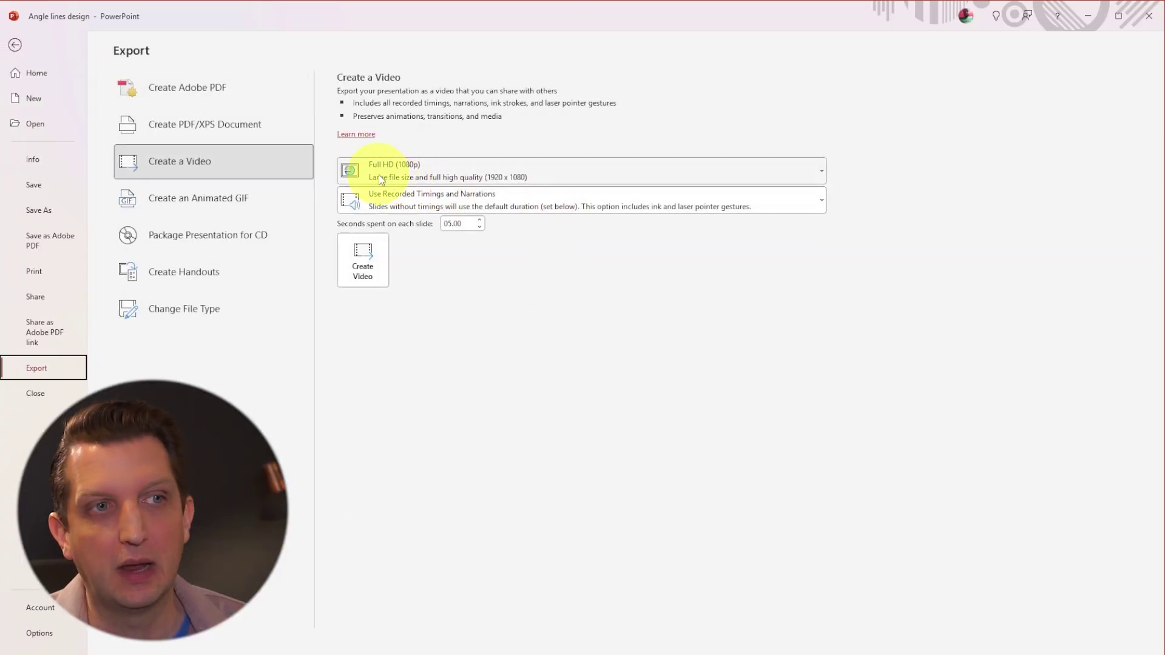
click(445, 210)
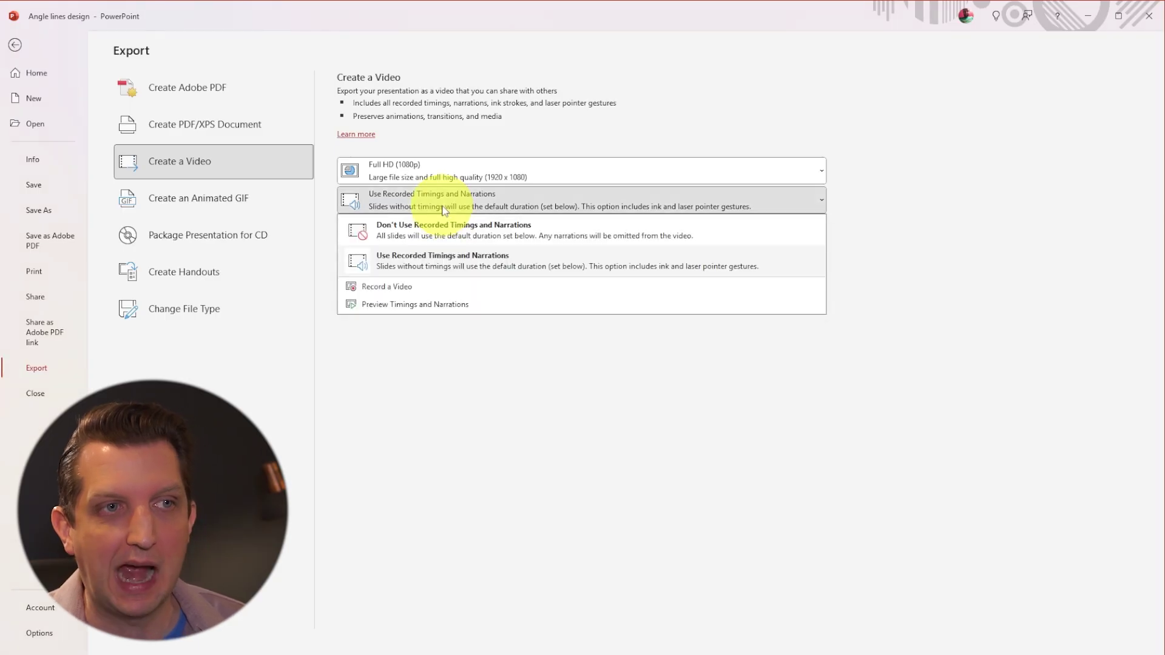
click(432, 252)
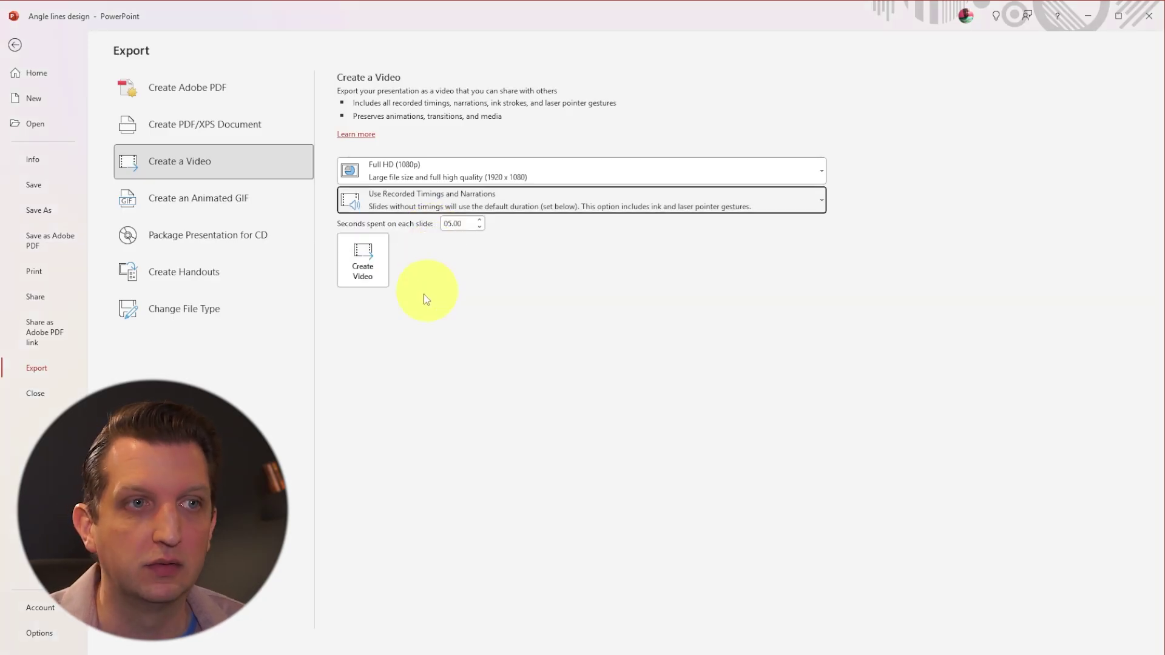
click(362, 263)
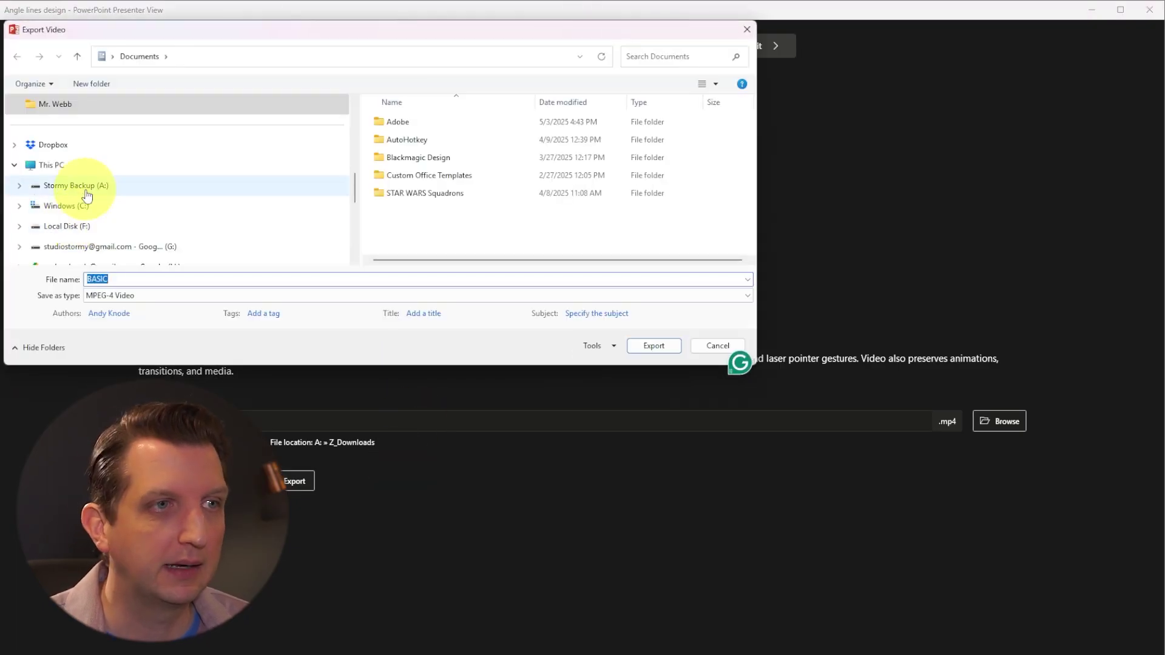
Step: Save the MP4 under the new name in Z_Downloads on backup drive A: and export it
click(85, 189)
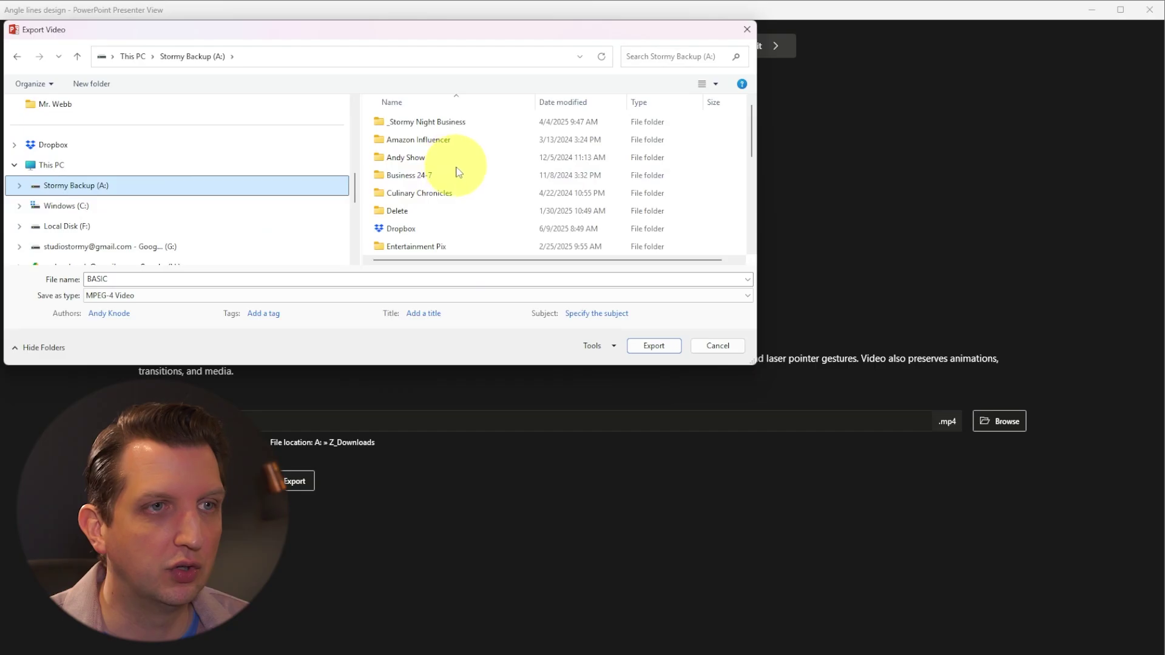
scroll(443, 192, down, 2)
scroll(442, 194, up, 2)
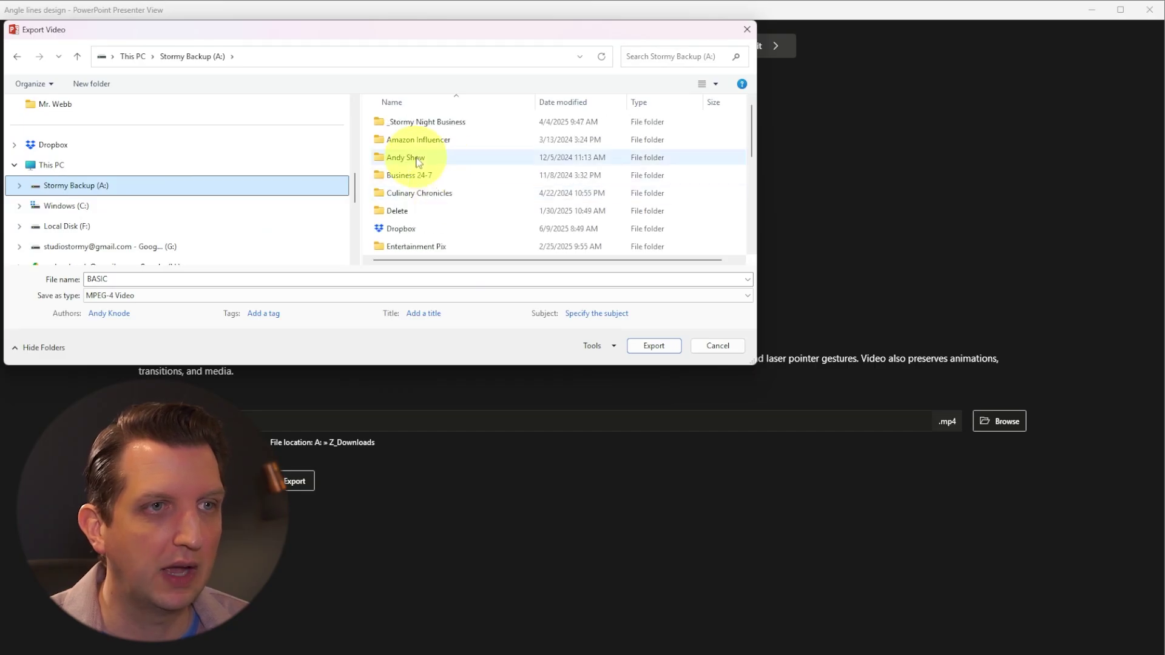
scroll(425, 185, down, 3)
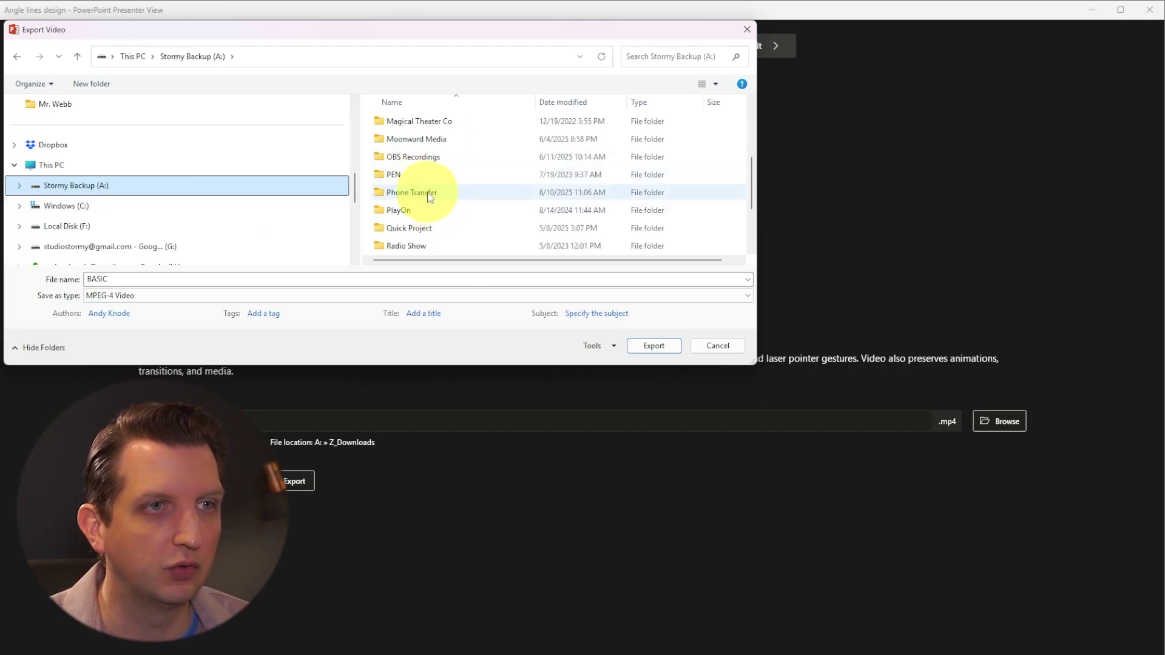
scroll(428, 194, down, 2)
click(422, 214)
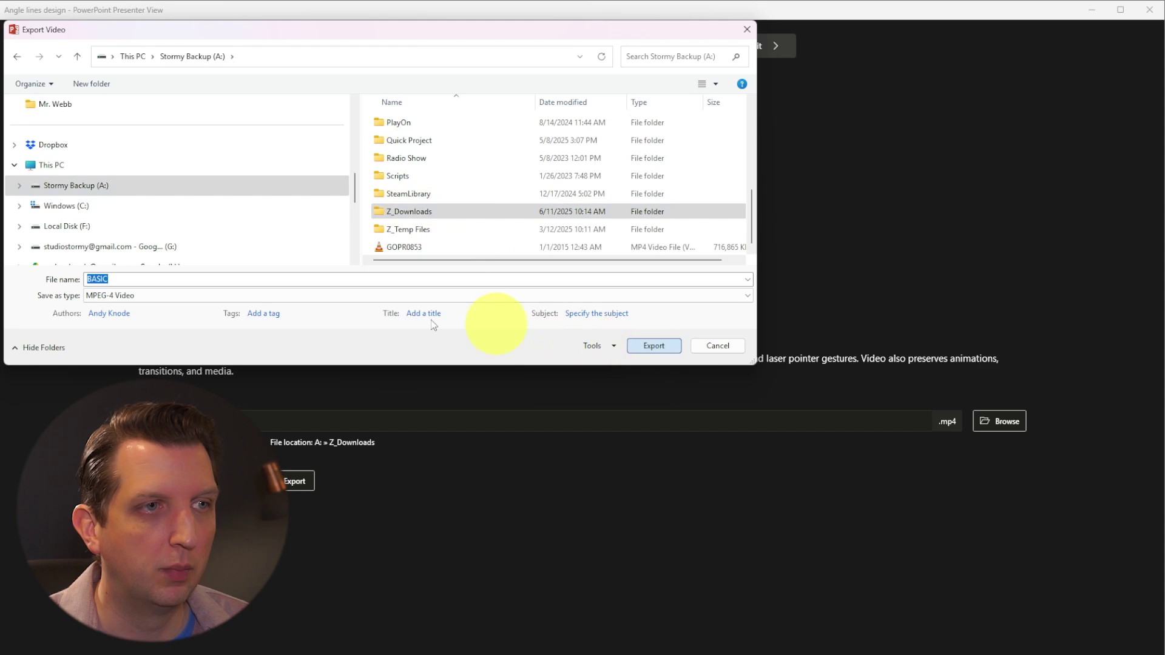
key(Return)
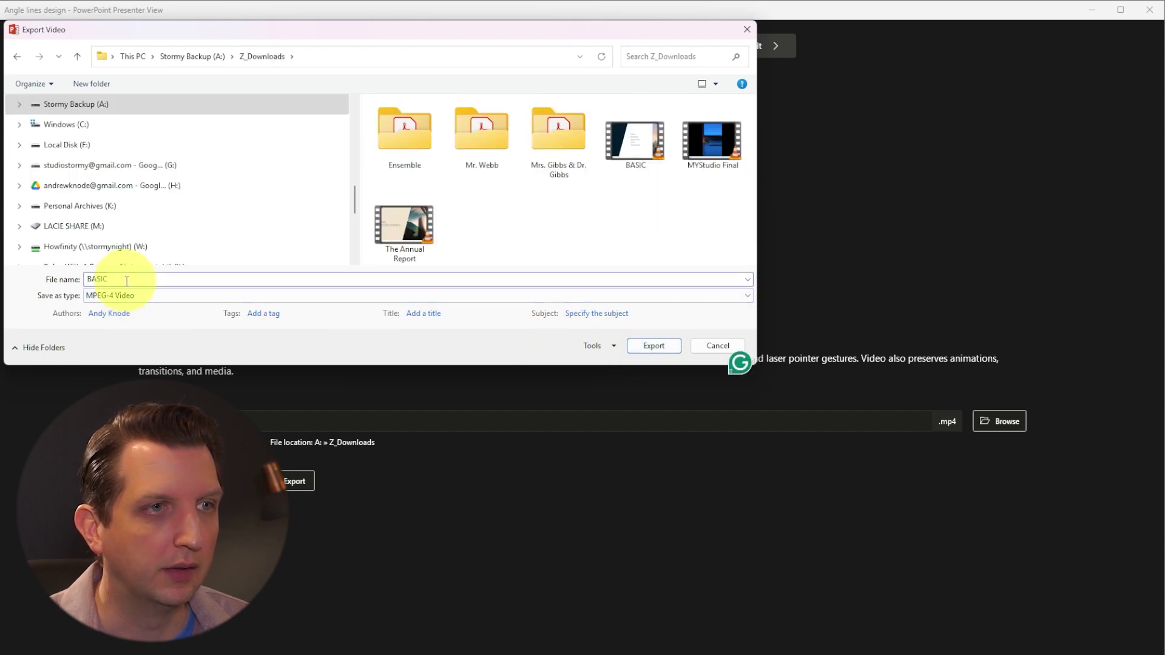
text(Repeat with Audio Video)
click(653, 345)
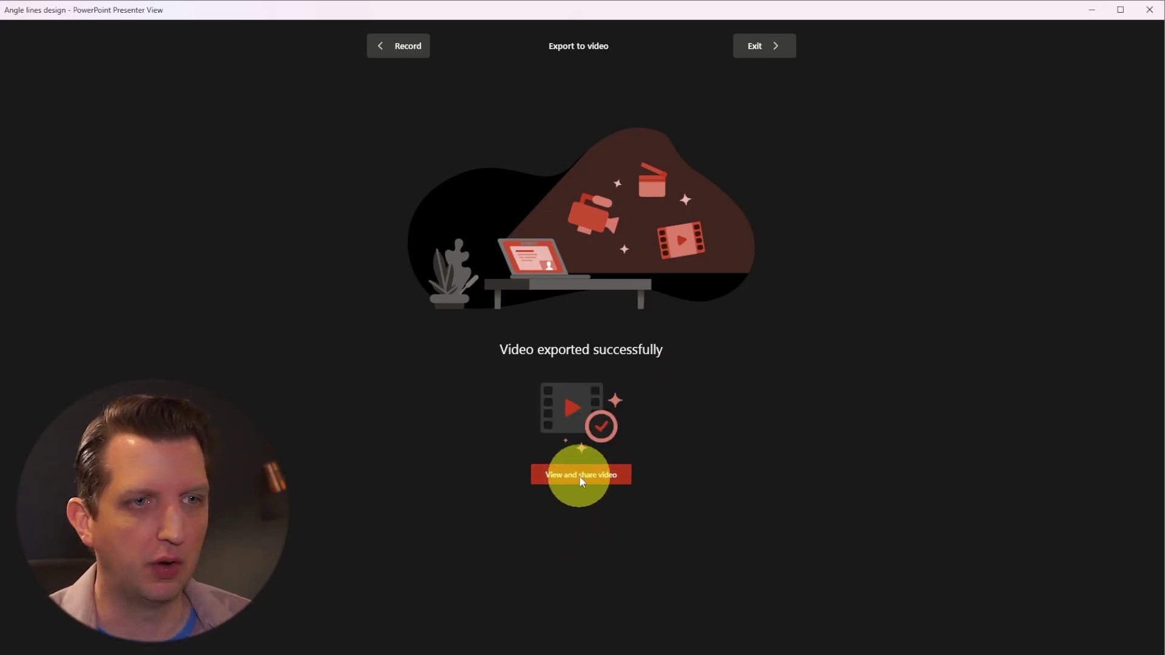
click(582, 482)
click(611, 392)
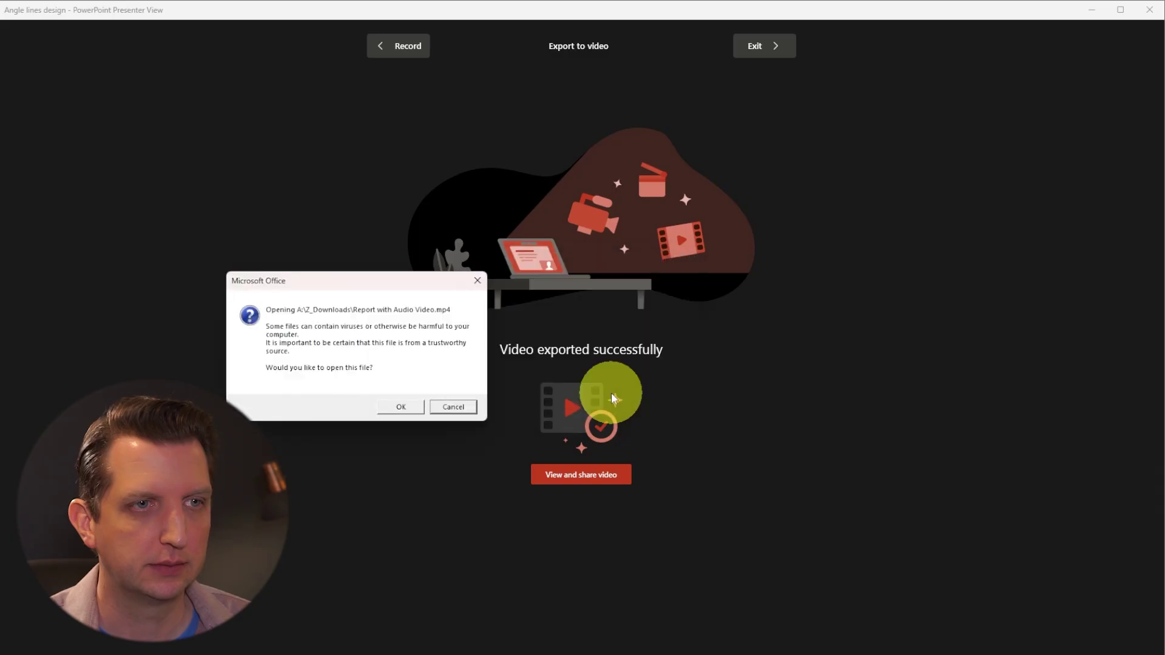
click(400, 407)
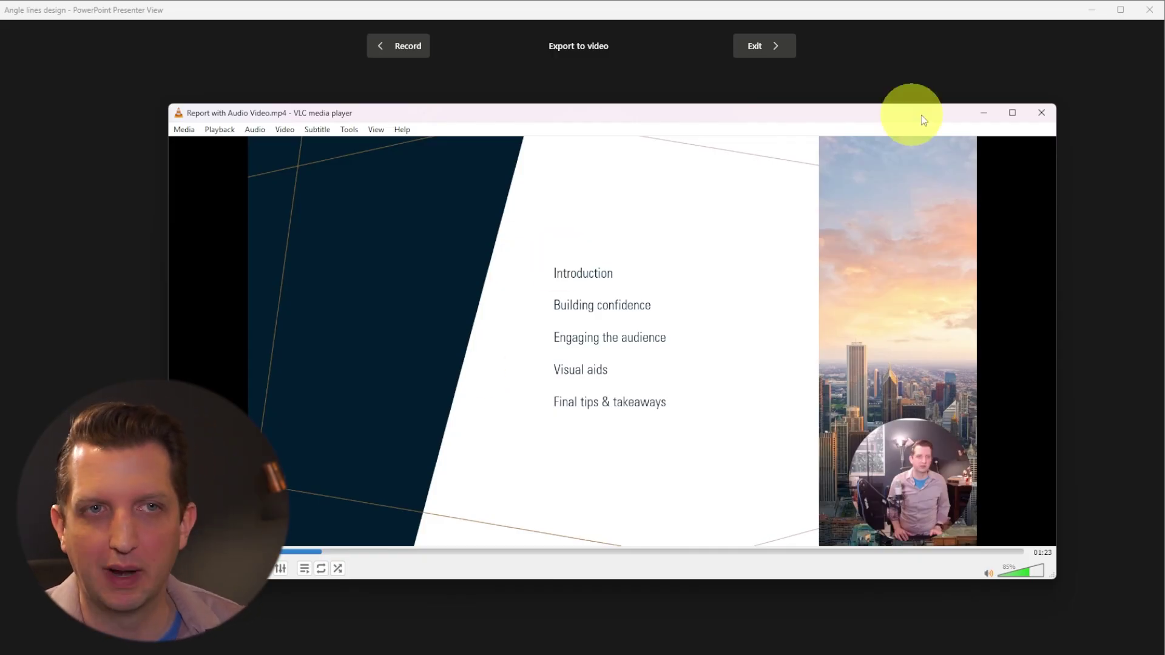
click(1041, 114)
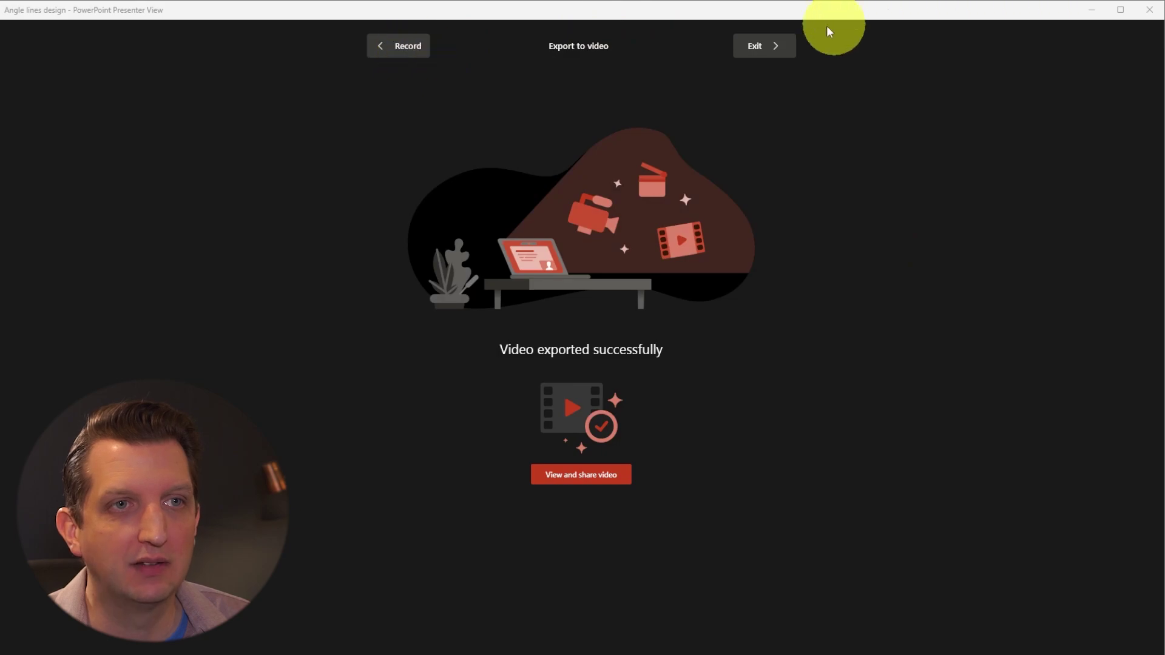
Step: Return to normal editing, go to slide 3 and briefly play its webcam cameo
click(770, 48)
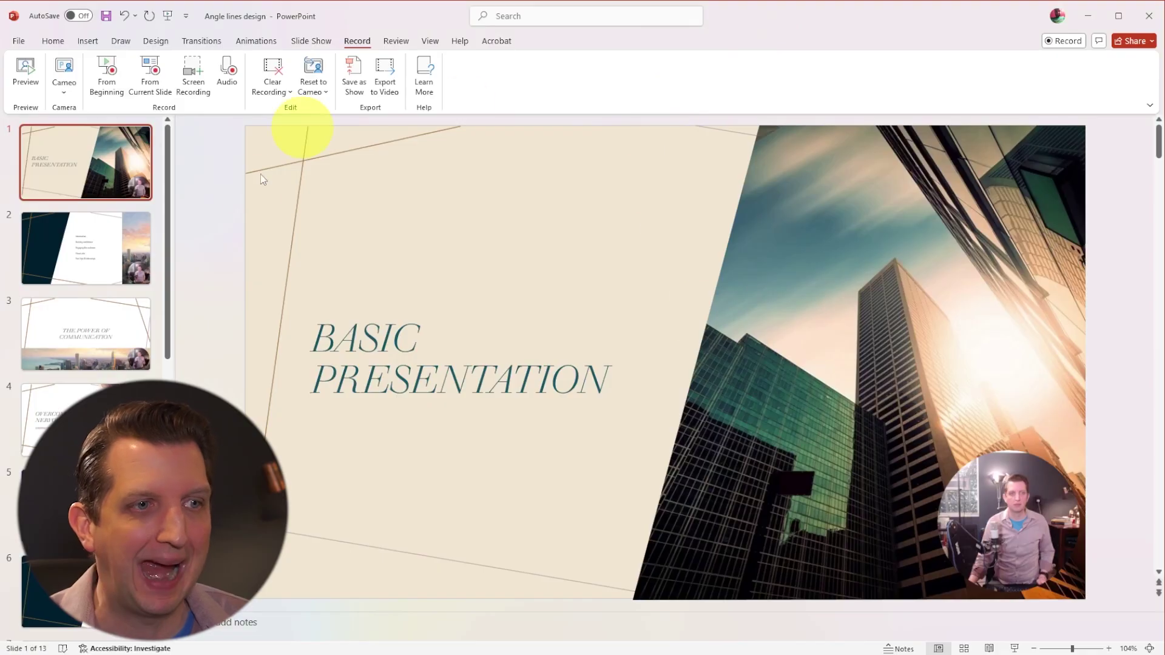
click(102, 248)
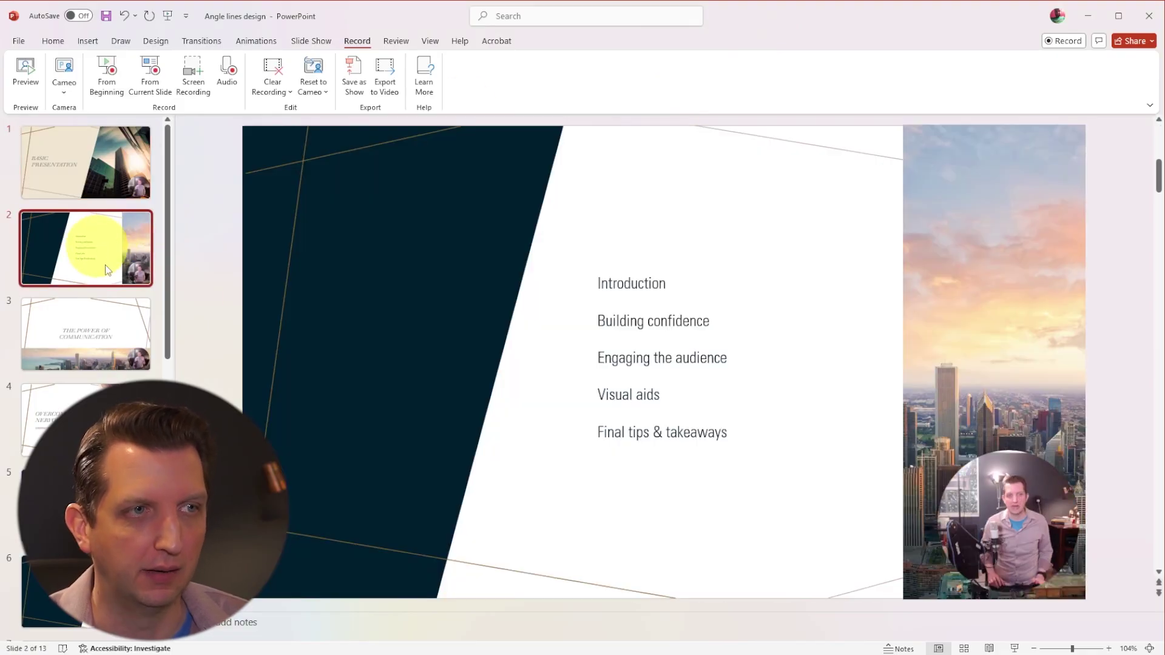
click(100, 343)
mouse_move(1040, 482)
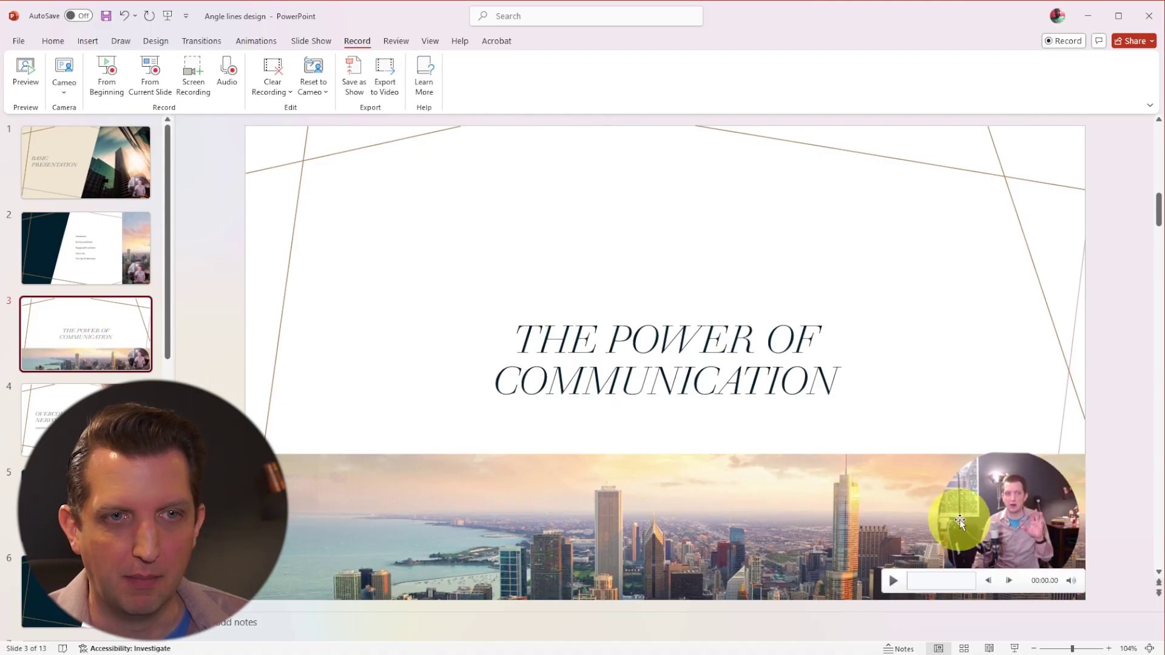
click(894, 581)
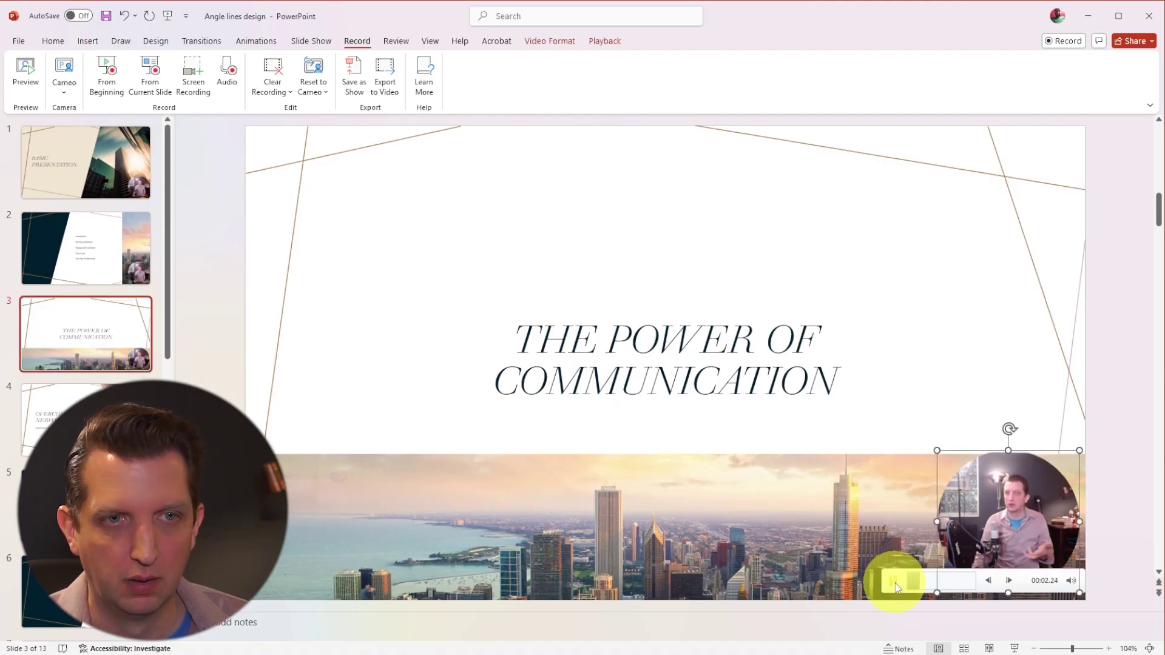
click(894, 580)
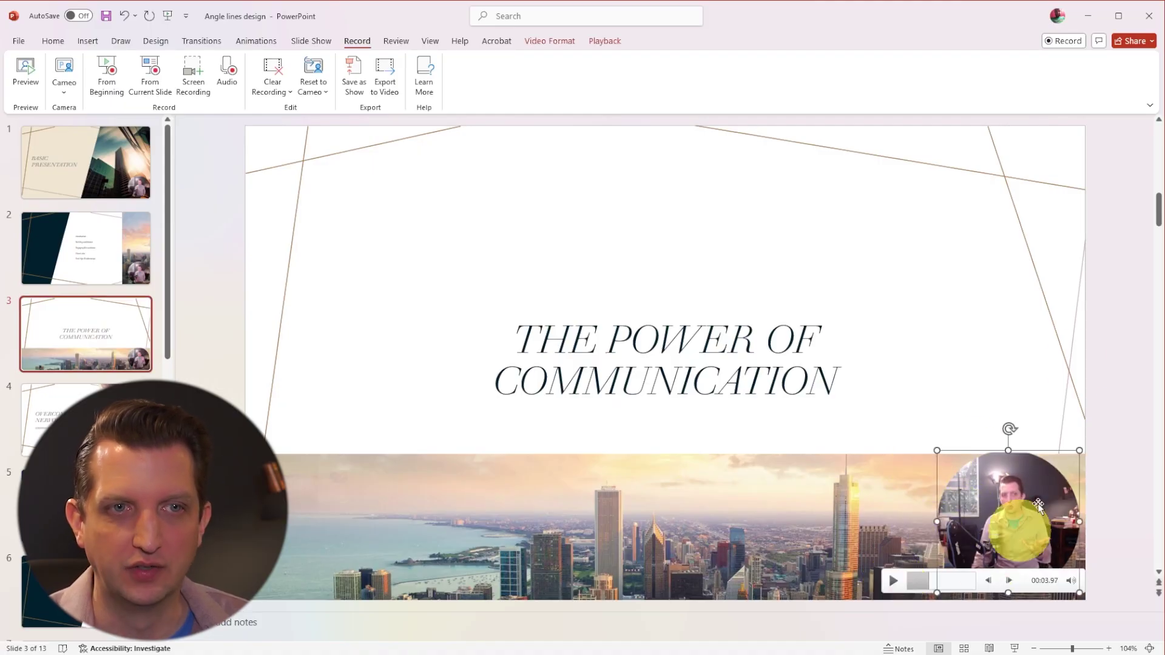
Step: Enlarge the slide 3 cameo, keeping it positioned at the bottom-right
mouse_move(999, 523)
mouse_down()
mouse_move(965, 330)
mouse_move(998, 226)
mouse_move(1001, 528)
mouse_up()
drag(923, 443, 847, 373)
drag(962, 470, 973, 473)
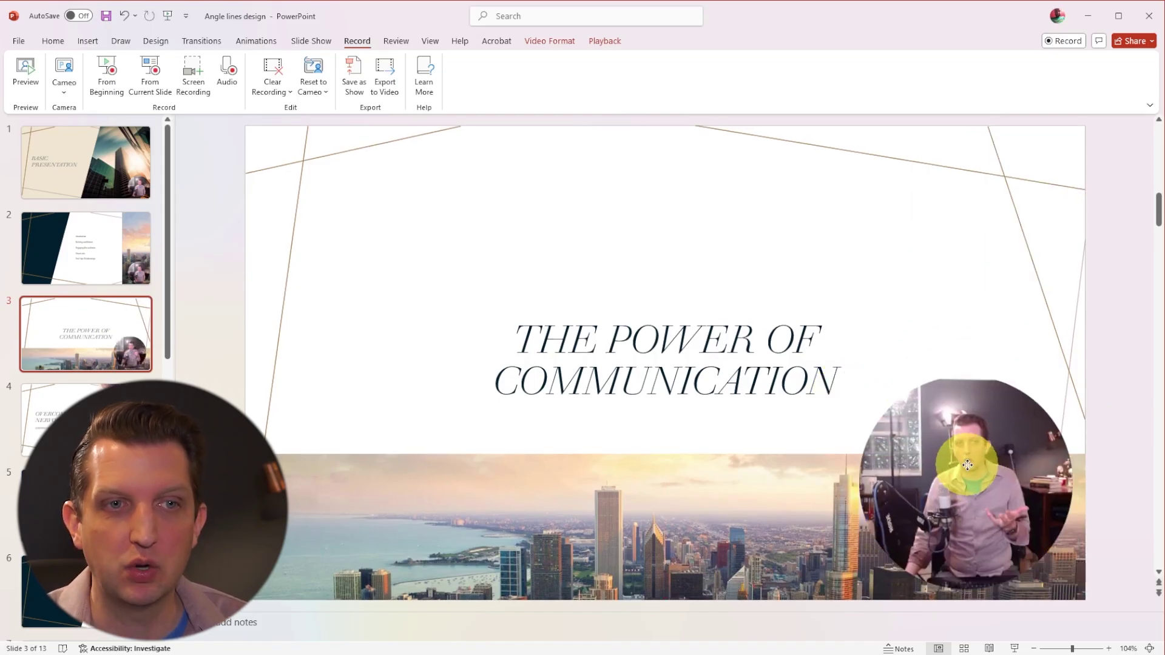